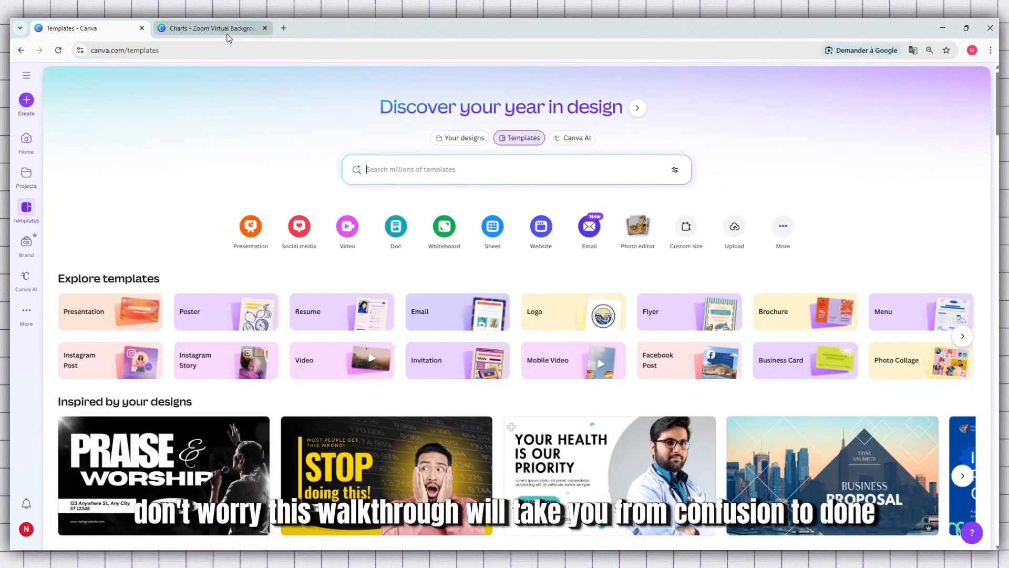
- Switch to the open Charts design and place a circular basic-shape frame on the right half of the page
{"action": "left_click", "coordinate": [227, 36]}
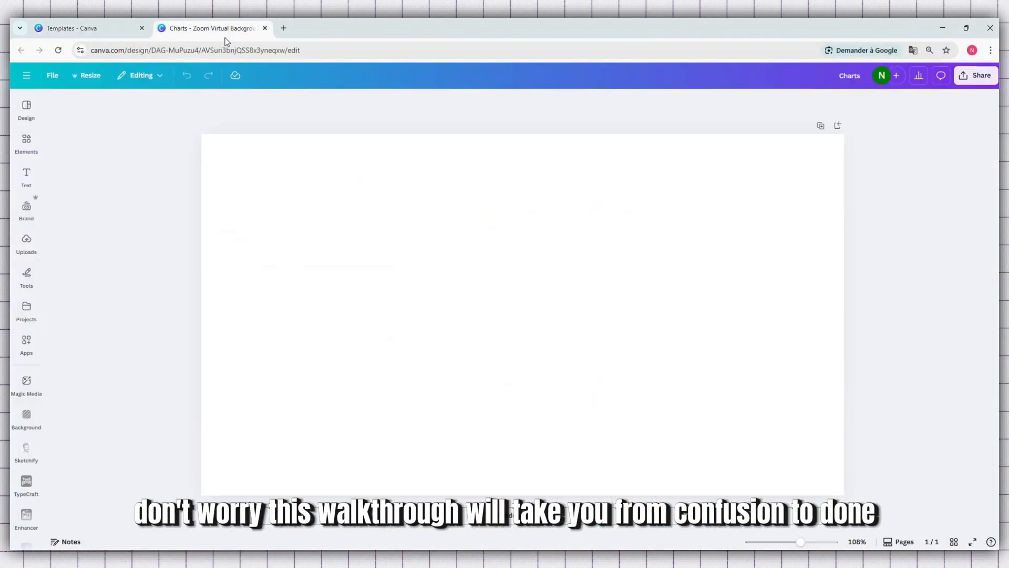
{"action": "left_click", "coordinate": [26, 149]}
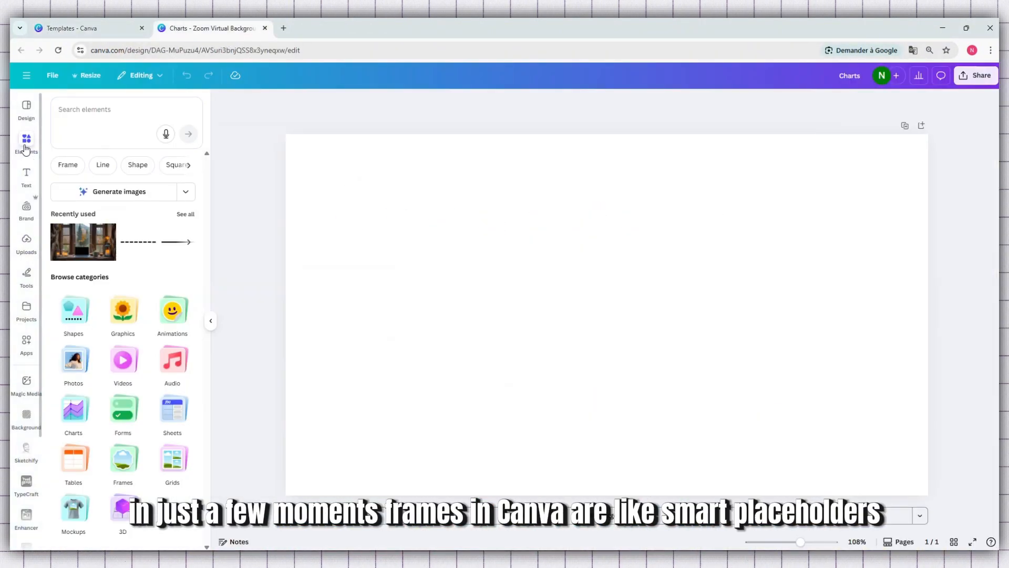
{"action": "left_click", "coordinate": [126, 467]}
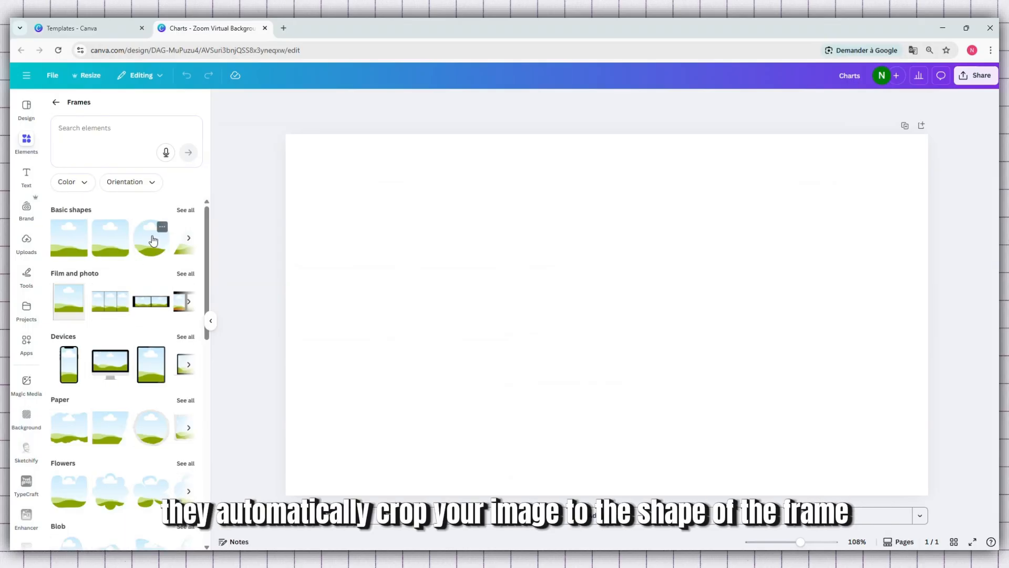
{"action": "left_click_drag", "start_coordinate": [150, 243], "coordinate": [695, 242]}
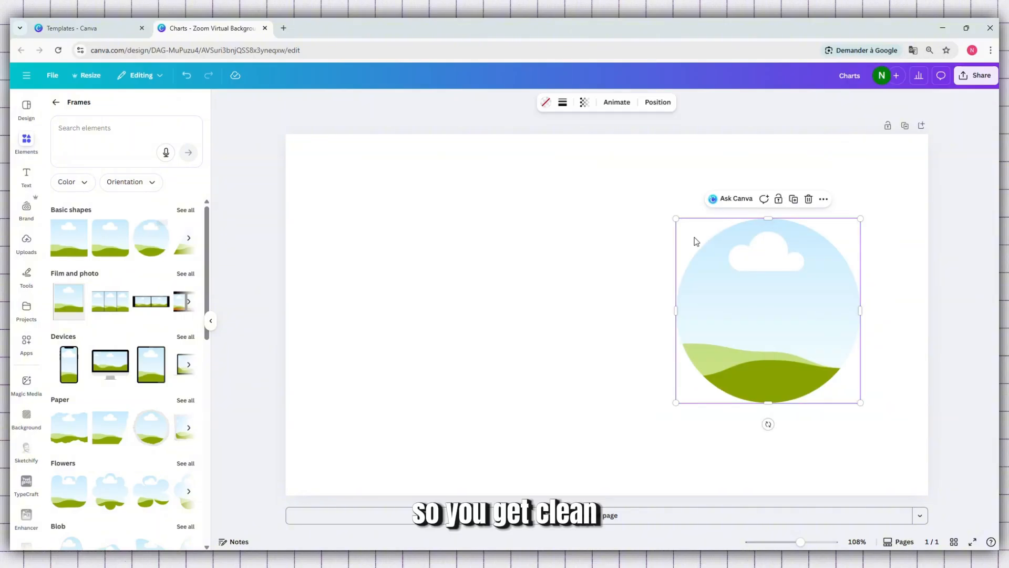
- Add the trending photo of a sunlit cracked wall with a plant to the left half of the page
{"action": "left_click", "coordinate": [55, 103]}
{"action": "left_click", "coordinate": [72, 374]}
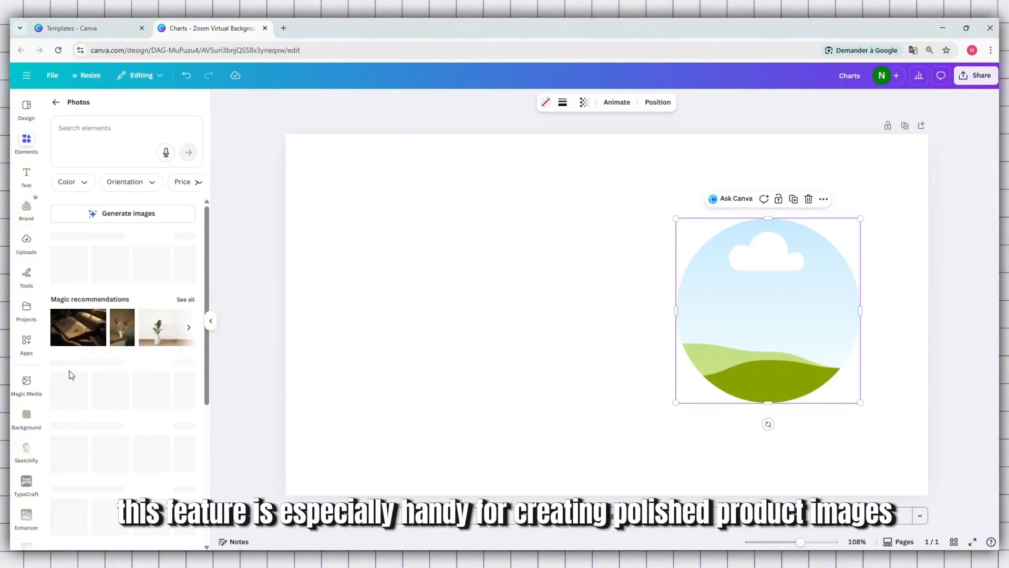
{"action": "scroll", "coordinate": [147, 413], "scroll_direction": "down", "scroll_amount": 3}
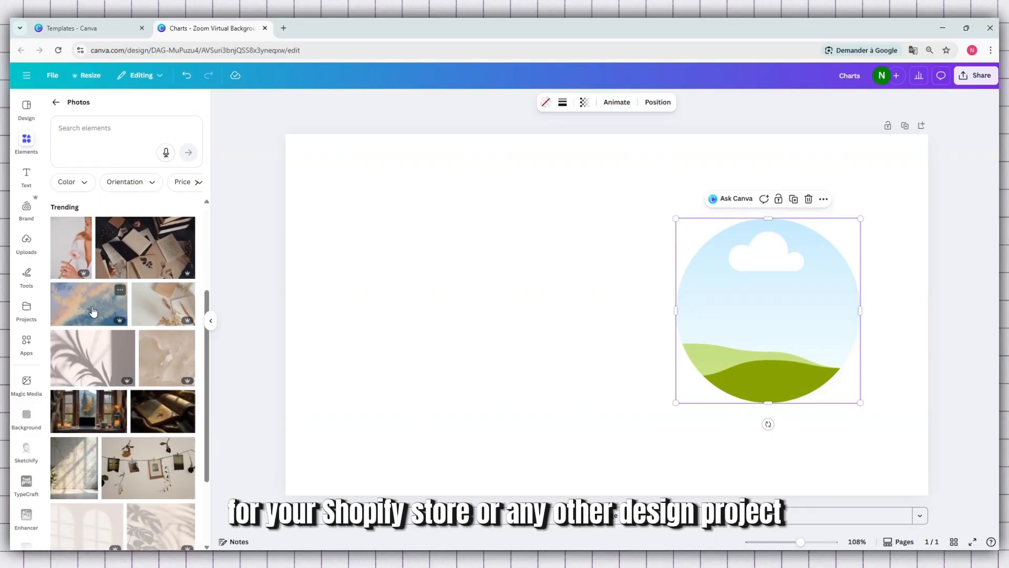
{"action": "left_click_drag", "start_coordinate": [73, 476], "coordinate": [365, 234]}
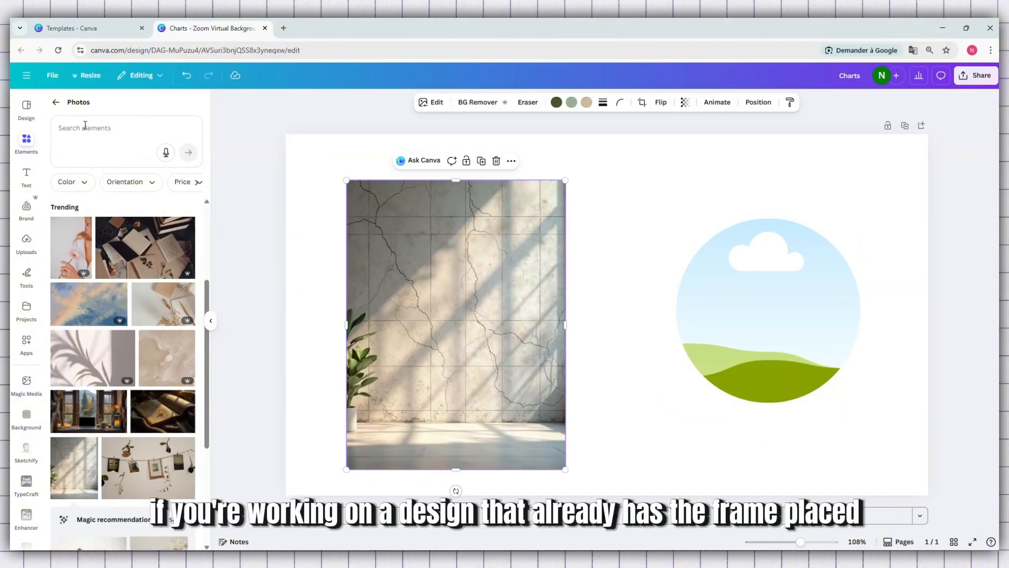
{"action": "left_click", "coordinate": [56, 103]}
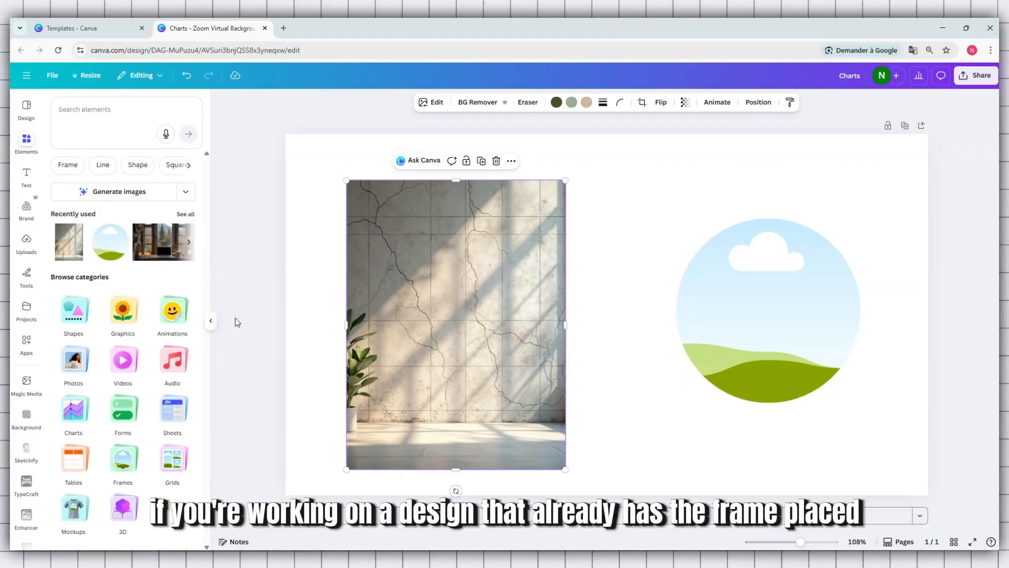
{"action": "left_click", "coordinate": [211, 325]}
- Enlarge the circular frame and reposition it beside the wall photo so their centres share the same height
{"action": "left_click", "coordinate": [712, 299]}
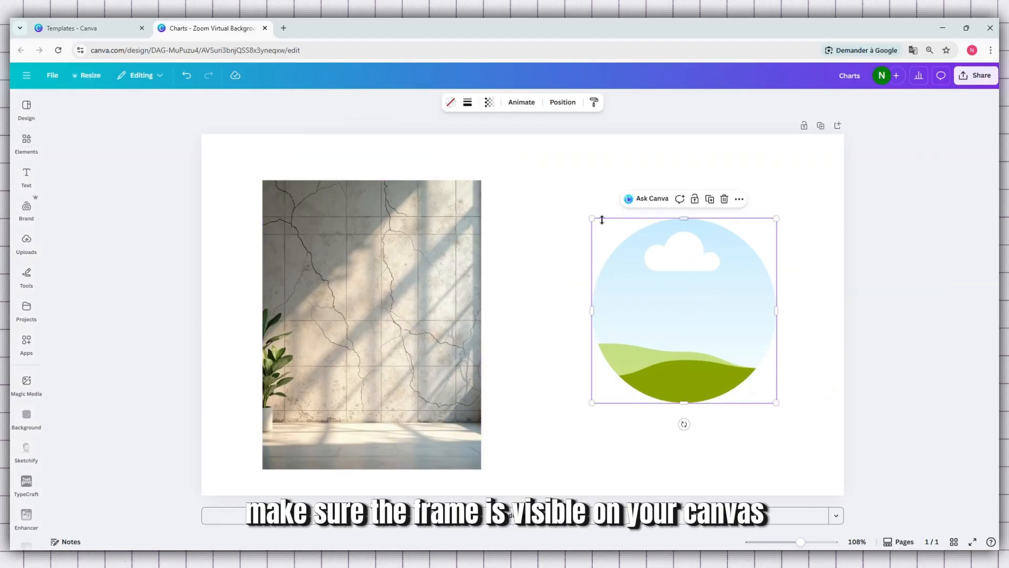
{"action": "left_click_drag", "start_coordinate": [593, 217], "coordinate": [527, 152]}
{"action": "left_click_drag", "start_coordinate": [649, 270], "coordinate": [664, 319]}
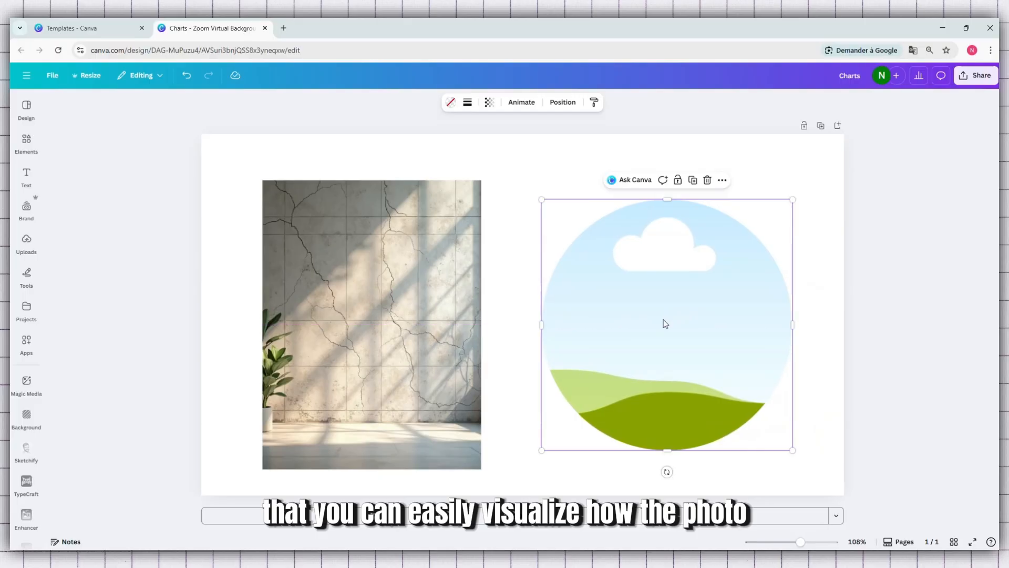
- Shift the wall photo slightly to the right, then enlarge the circular frame a little and nudge it left
{"action": "left_click", "coordinate": [462, 326]}
{"action": "left_click_drag", "start_coordinate": [448, 334], "coordinate": [462, 330]}
{"action": "left_click", "coordinate": [645, 325]}
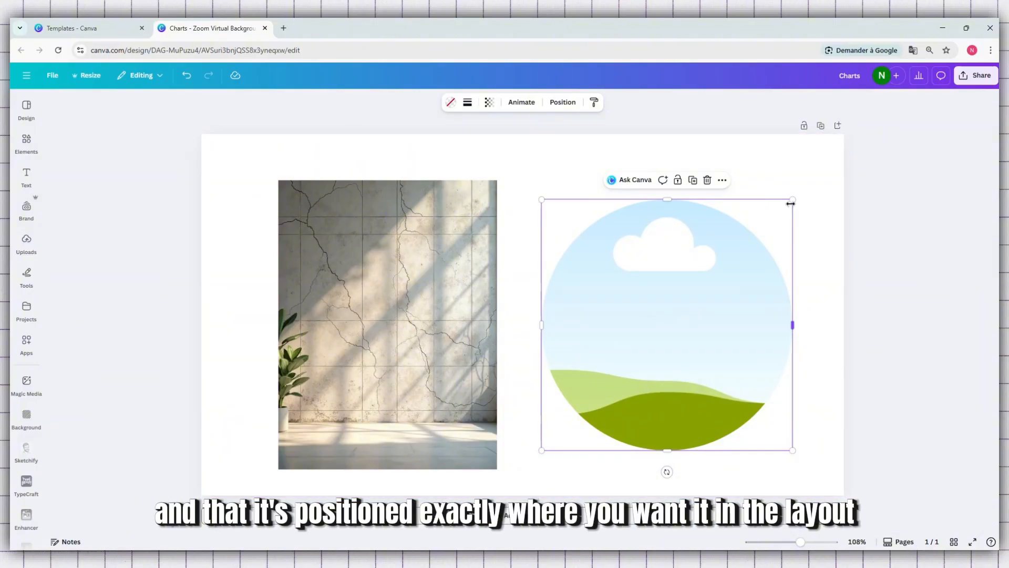
{"action": "left_click_drag", "start_coordinate": [795, 196], "coordinate": [799, 189]}
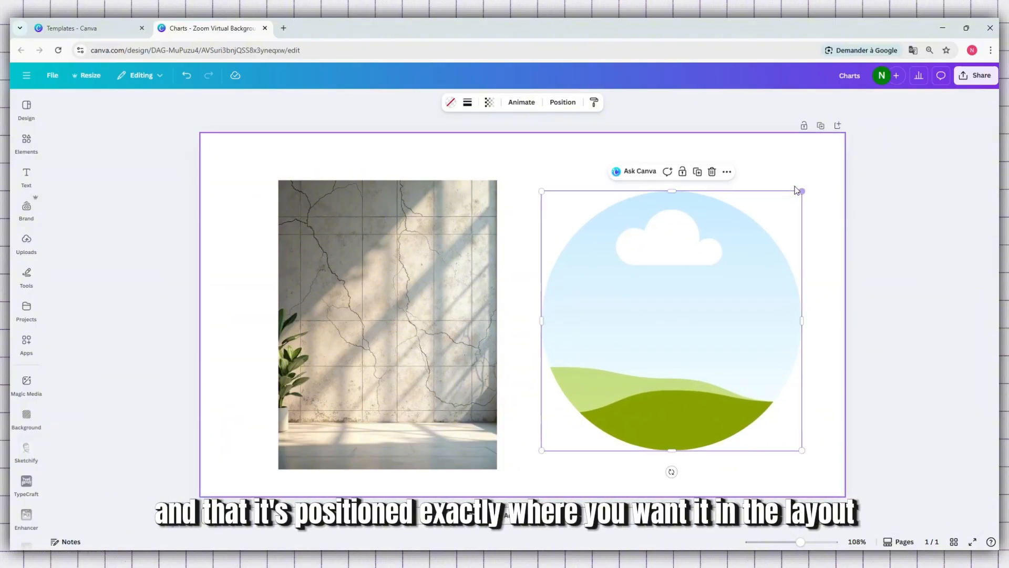
{"action": "left_click_drag", "start_coordinate": [694, 254], "coordinate": [690, 253]}
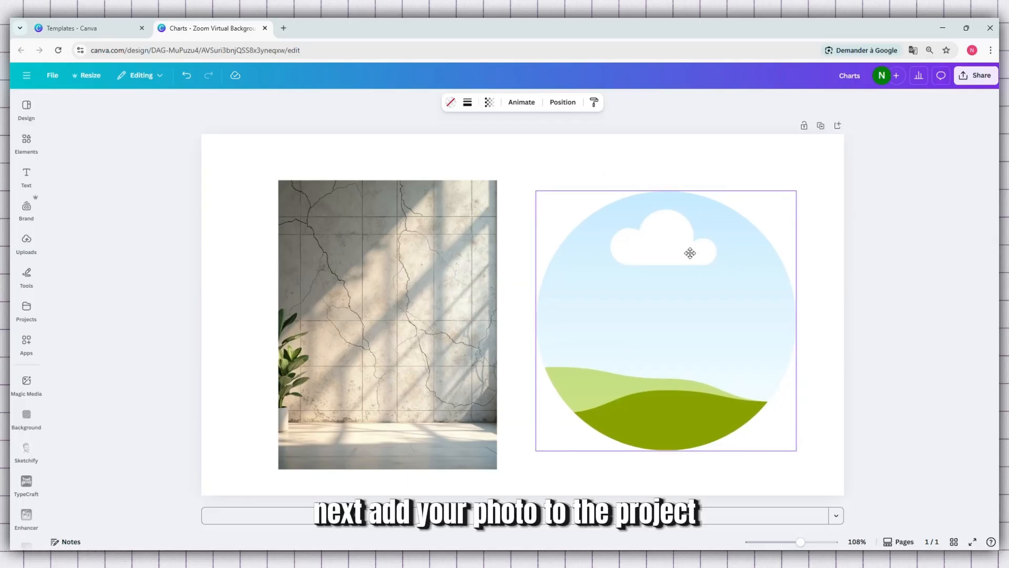
- Move the wall photo up and left on the page and nudge the circular frame in the same direction
{"action": "left_click", "coordinate": [444, 297]}
{"action": "left_click_drag", "start_coordinate": [419, 301], "coordinate": [396, 288]}
{"action": "left_click", "coordinate": [588, 328]}
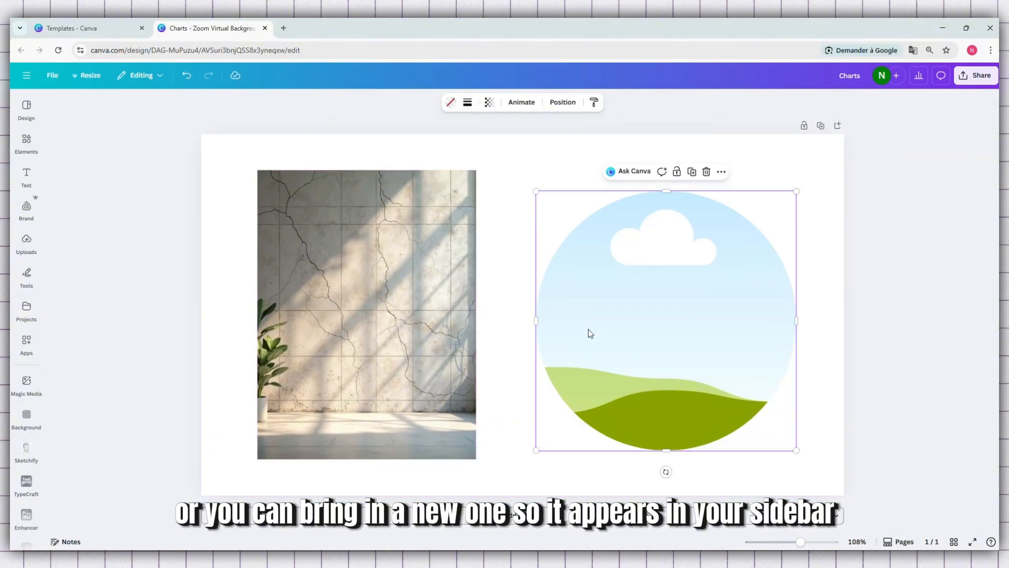
{"action": "left_click_drag", "start_coordinate": [588, 329], "coordinate": [581, 322]}
- Shrink the circular frame slightly and align its centre with the middle of the wall photo
{"action": "left_click", "coordinate": [384, 289]}
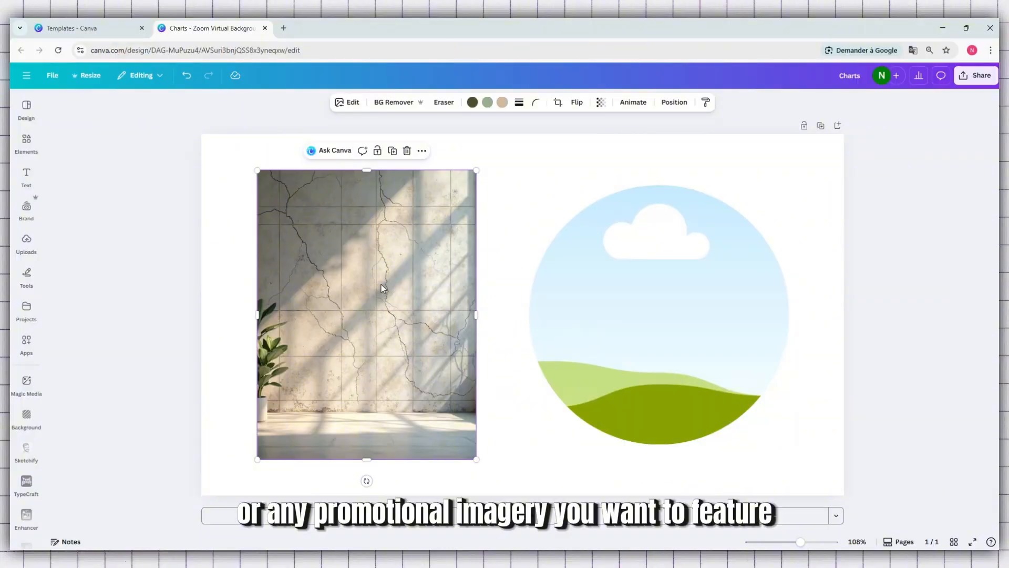
{"action": "left_click", "coordinate": [594, 286]}
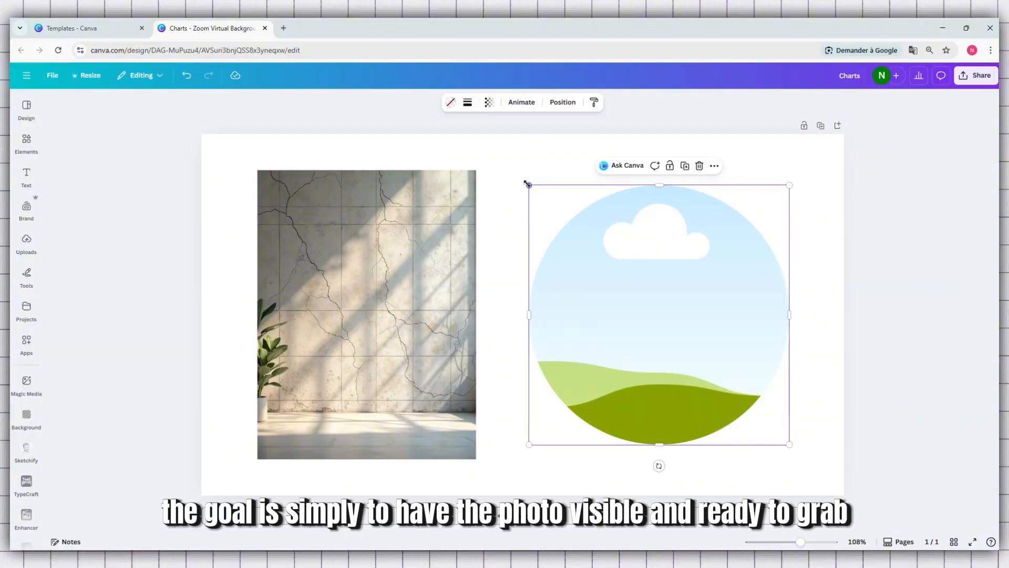
{"action": "left_click_drag", "start_coordinate": [527, 183], "coordinate": [557, 213]}
{"action": "left_click_drag", "start_coordinate": [657, 299], "coordinate": [640, 286]}
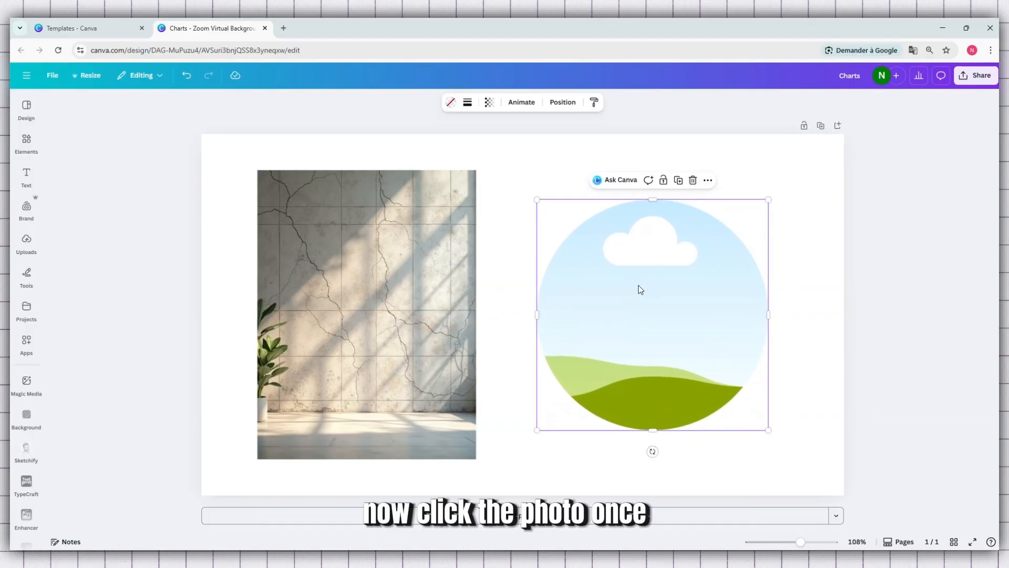
- Place the wall photo inside the circular frame and centre the filled frame on the page
{"action": "left_click", "coordinate": [399, 282]}
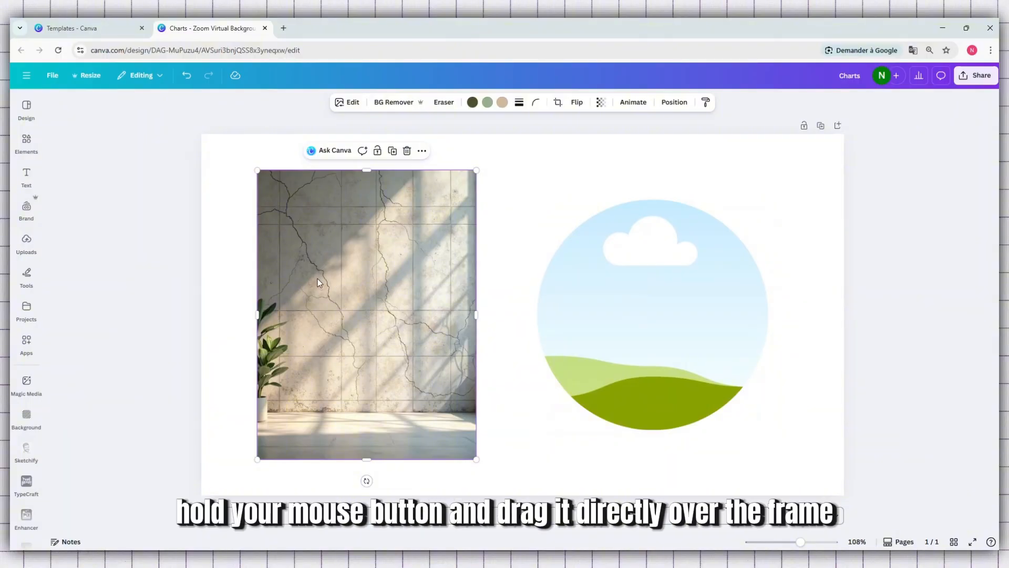
{"action": "left_click_drag", "start_coordinate": [318, 283], "coordinate": [521, 294]}
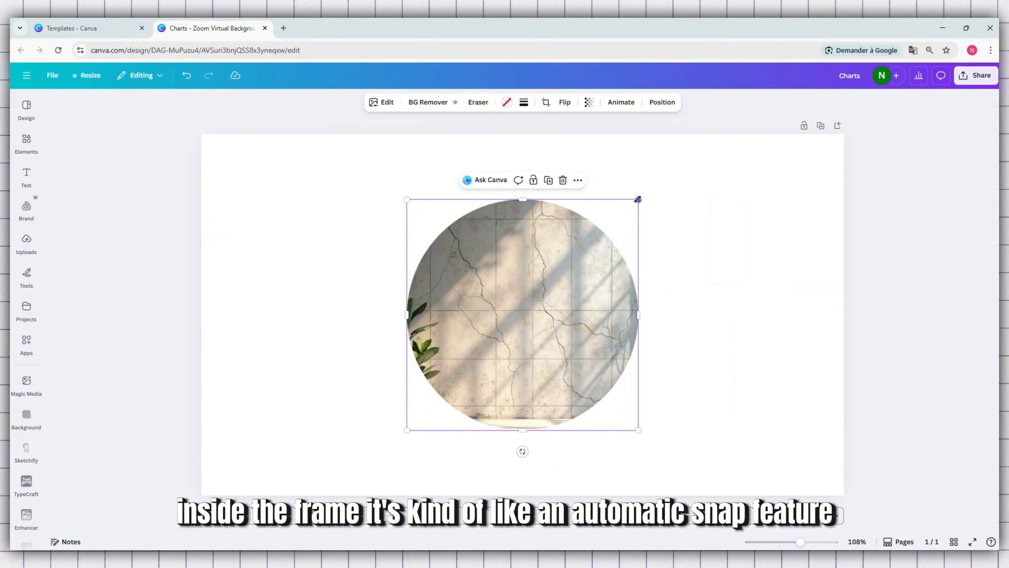
{"action": "left_click_drag", "start_coordinate": [637, 199], "coordinate": [666, 226]}
{"action": "mouse_move", "coordinate": [574, 245]}
{"action": "left_mouse_down"}
{"action": "mouse_move", "coordinate": [552, 245]}
{"action": "mouse_move", "coordinate": [565, 247]}
{"action": "left_mouse_up"}
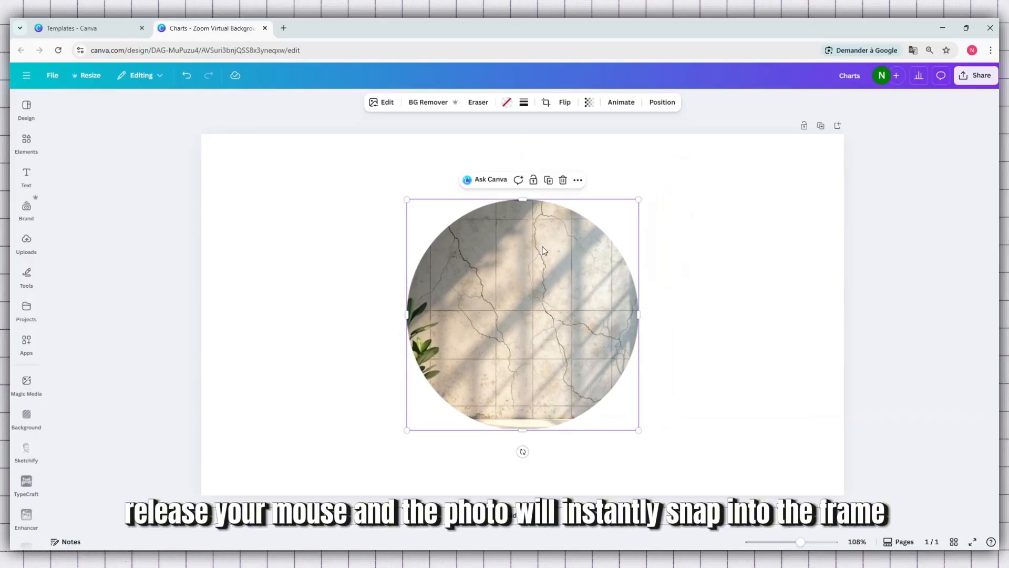
- Delete only the image from the circular frame and add the trending palm-leaf shadow photo to the page
{"action": "left_click", "coordinate": [562, 181]}
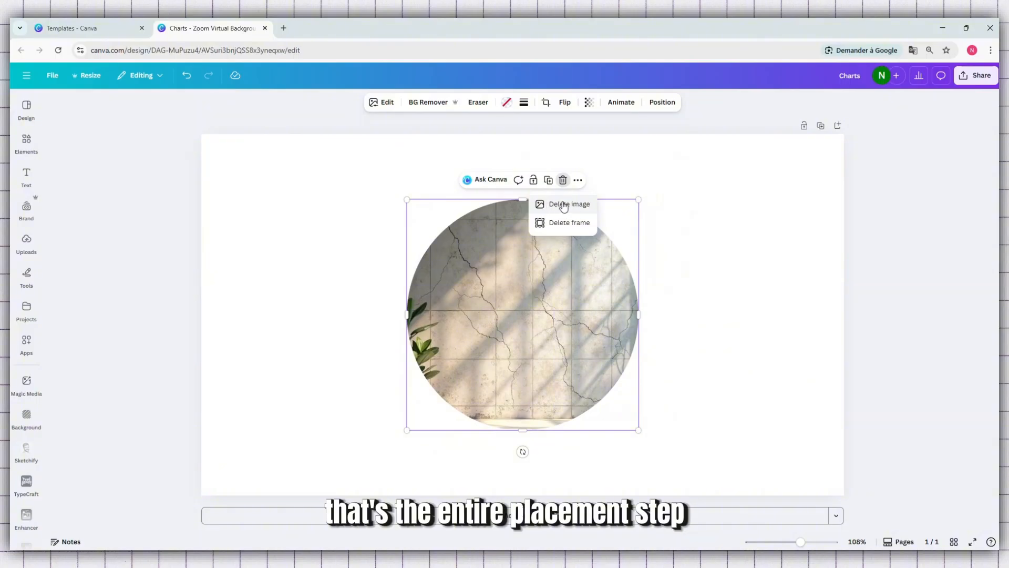
{"action": "left_click", "coordinate": [562, 206]}
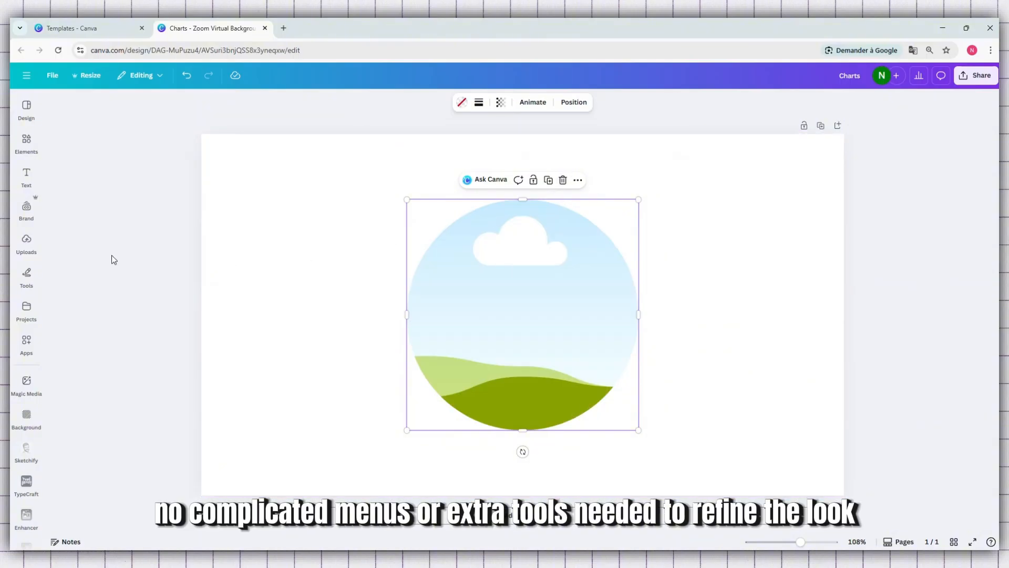
{"action": "left_click", "coordinate": [27, 148]}
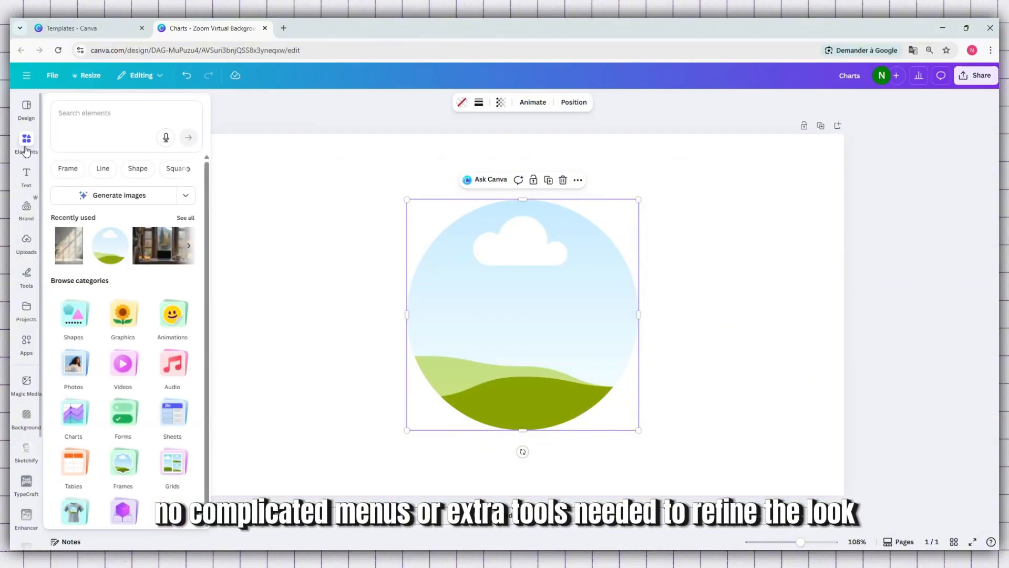
{"action": "left_click", "coordinate": [74, 362]}
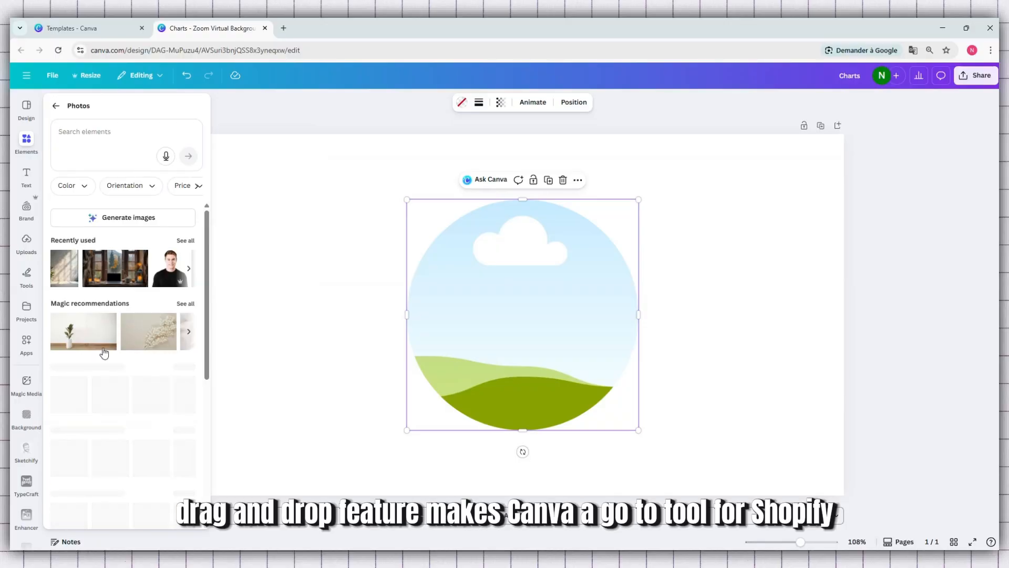
{"action": "scroll", "coordinate": [104, 347], "scroll_direction": "down", "scroll_amount": 5}
{"action": "scroll", "coordinate": [104, 348], "scroll_direction": "down", "scroll_amount": 2}
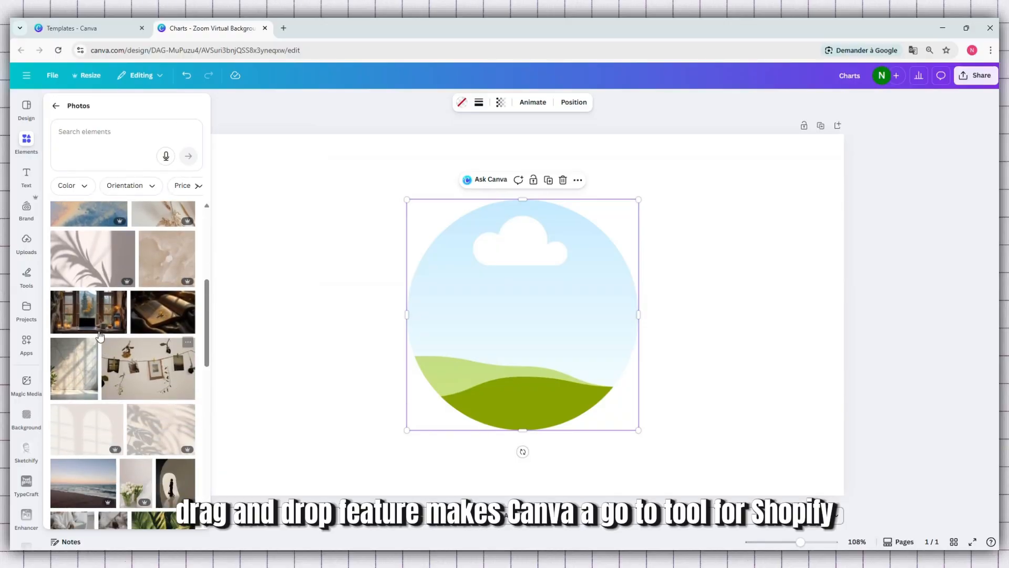
{"action": "left_click_drag", "start_coordinate": [87, 271], "coordinate": [258, 216]}
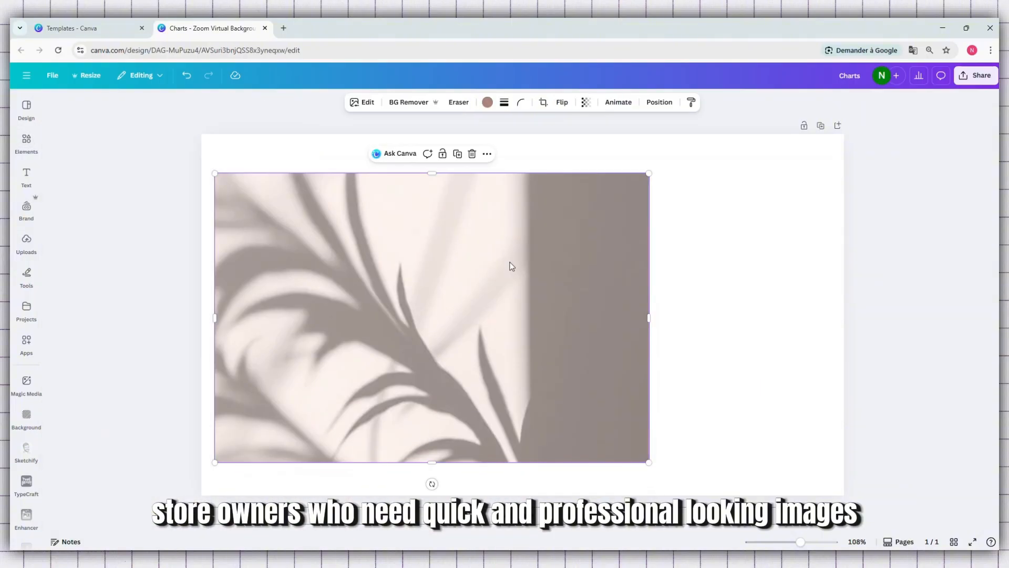
- Scale down the leaf-shadow photo on the left half of the page and move the empty frame to the right half
{"action": "left_click_drag", "start_coordinate": [646, 174], "coordinate": [540, 244]}
{"action": "left_click_drag", "start_coordinate": [459, 301], "coordinate": [447, 263]}
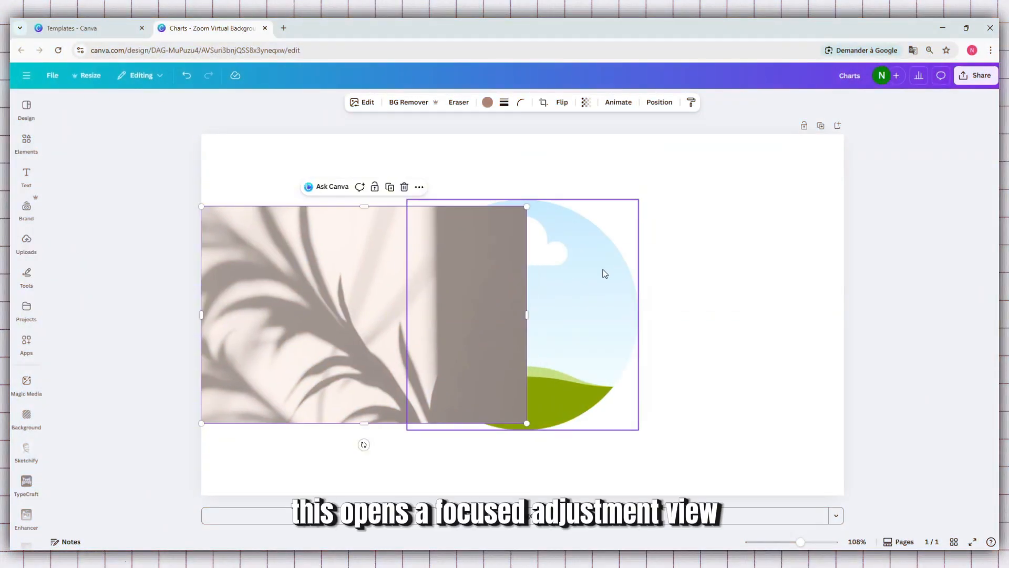
{"action": "left_click_drag", "start_coordinate": [602, 273], "coordinate": [753, 270]}
{"action": "left_click", "coordinate": [414, 289]}
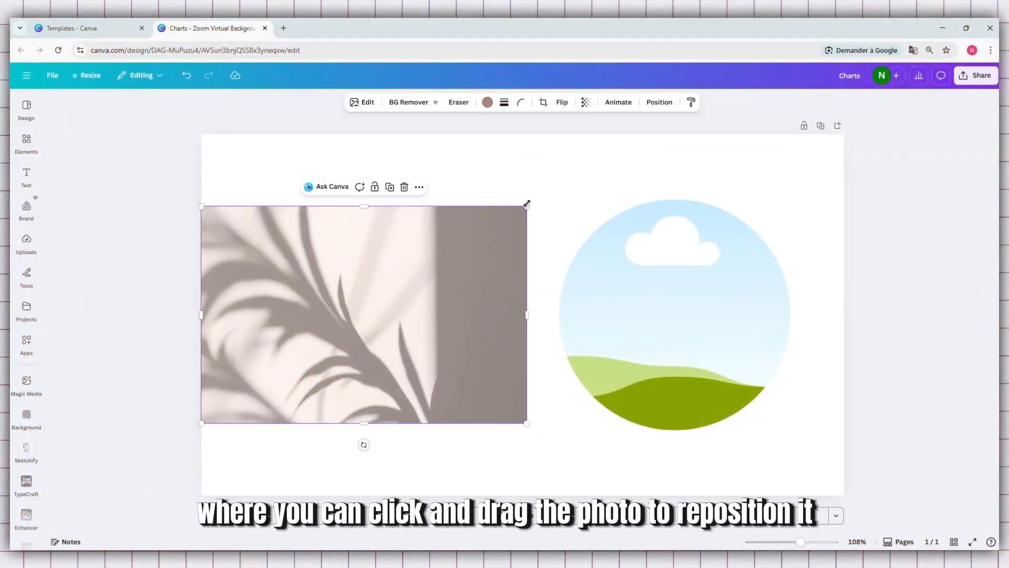
{"action": "left_click_drag", "start_coordinate": [527, 203], "coordinate": [557, 183]}
- Fill the circular frame with the leaf-shadow photo and rotate the image inside it by about 64 degrees
{"action": "left_click_drag", "start_coordinate": [387, 270], "coordinate": [597, 285]}
{"action": "left_click", "coordinate": [597, 285]}
{"action": "double_click", "coordinate": [641, 292]}
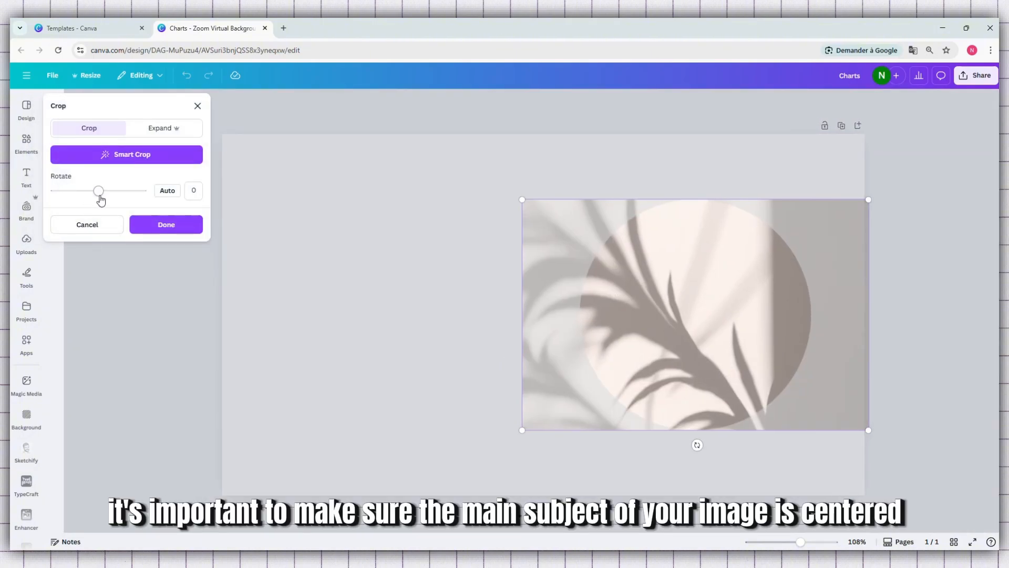
{"action": "mouse_move", "coordinate": [100, 201]}
{"action": "left_mouse_down"}
{"action": "mouse_move", "coordinate": [89, 202]}
{"action": "mouse_move", "coordinate": [124, 205]}
{"action": "mouse_move", "coordinate": [116, 203]}
{"action": "left_mouse_up"}
{"action": "left_click", "coordinate": [151, 224]}
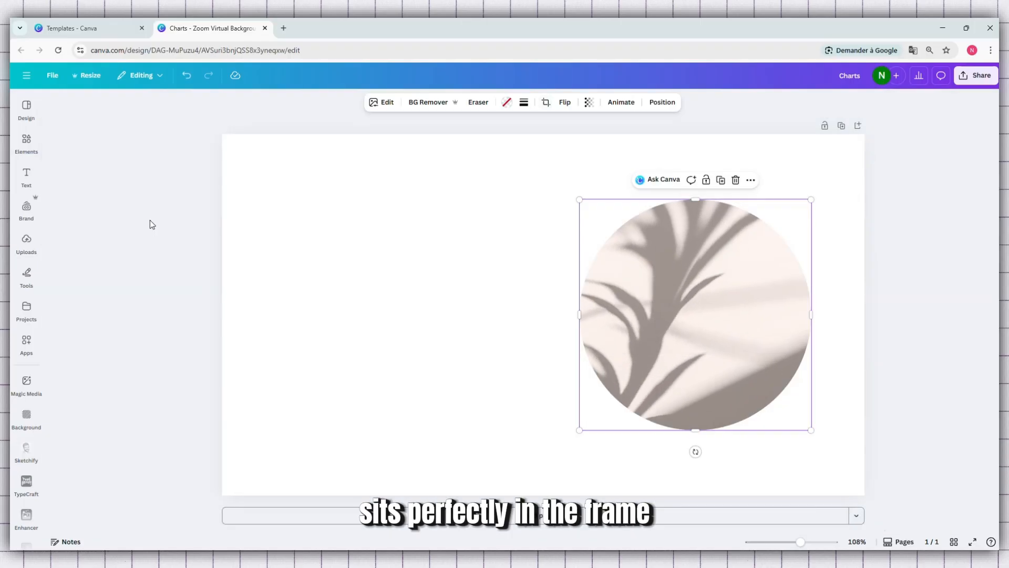
- Enlarge the filled circular frame and centre it horizontally on the page
{"action": "left_click_drag", "start_coordinate": [705, 286], "coordinate": [550, 290]}
{"action": "left_click_drag", "start_coordinate": [405, 199], "coordinate": [305, 197]}
{"action": "left_click_drag", "start_coordinate": [484, 259], "coordinate": [487, 286]}
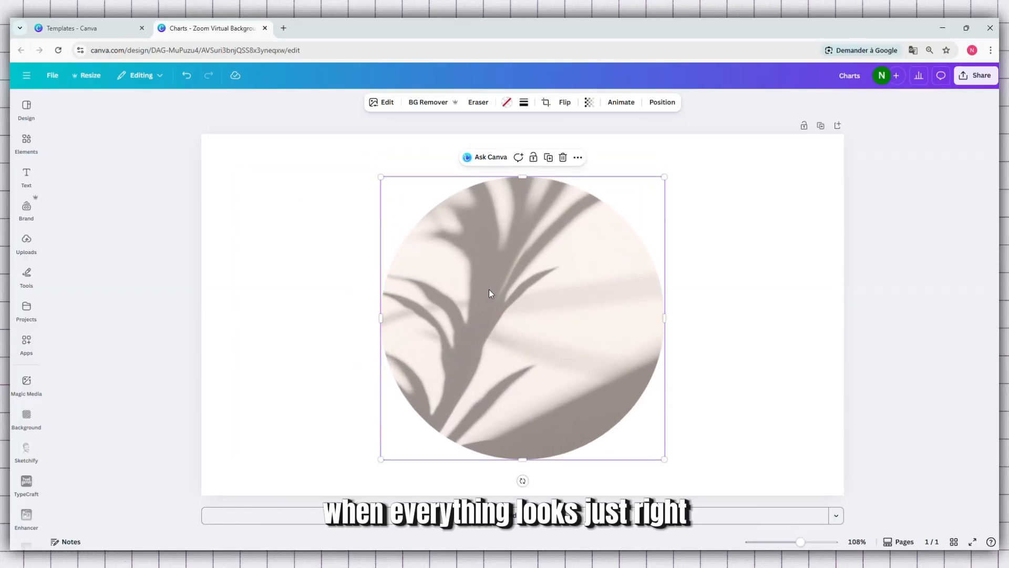
- Increase the crop rotation of the leaf-shadow image inside the frame slightly and apply it
{"action": "double_click", "coordinate": [544, 281]}
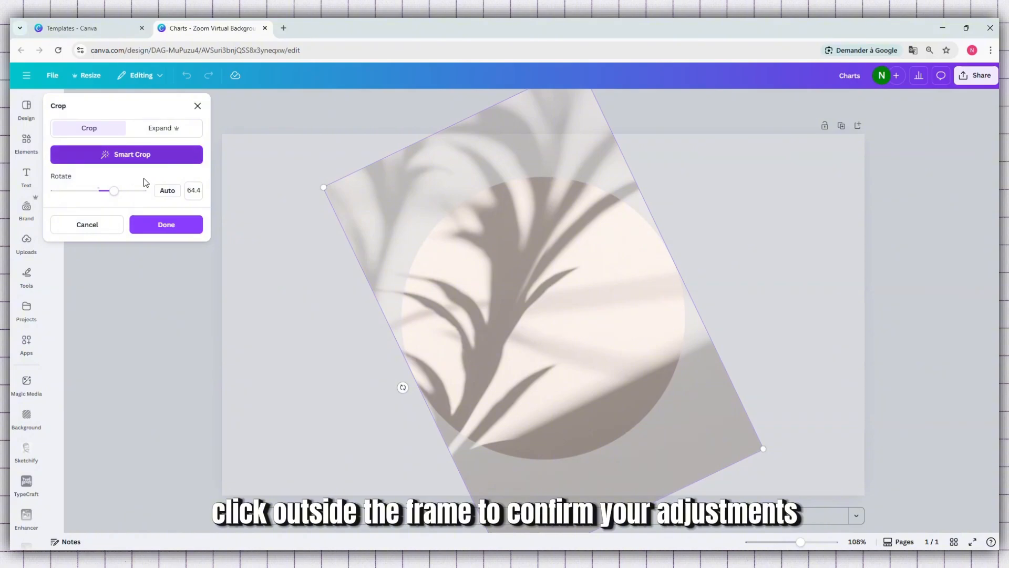
{"action": "mouse_move", "coordinate": [114, 191]}
{"action": "left_mouse_down"}
{"action": "mouse_move", "coordinate": [92, 196]}
{"action": "mouse_move", "coordinate": [118, 197]}
{"action": "left_mouse_up"}
{"action": "left_click", "coordinate": [153, 218]}
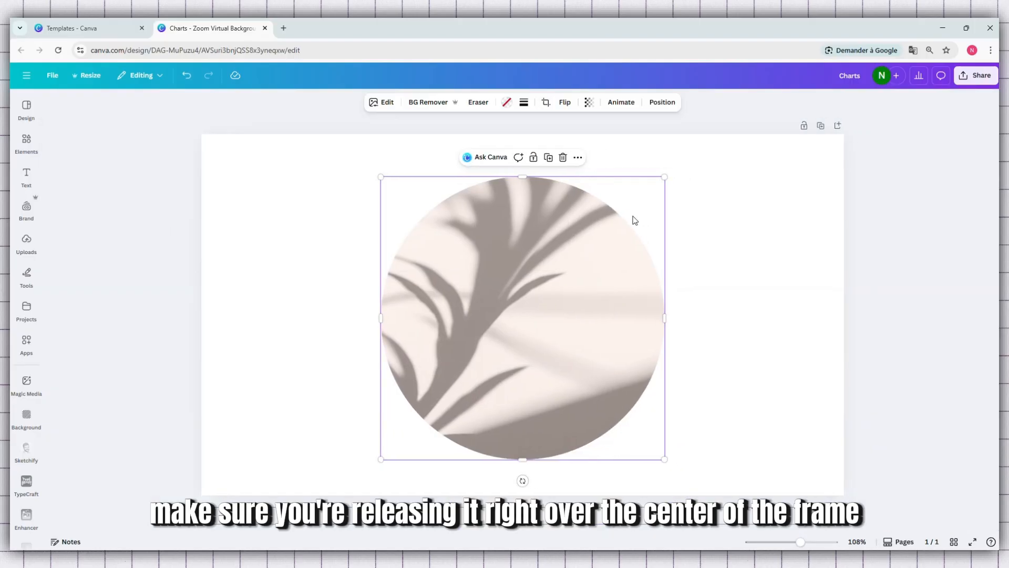
- Delete the circular frame together with its image and reopen the photo library
{"action": "left_click", "coordinate": [563, 159]}
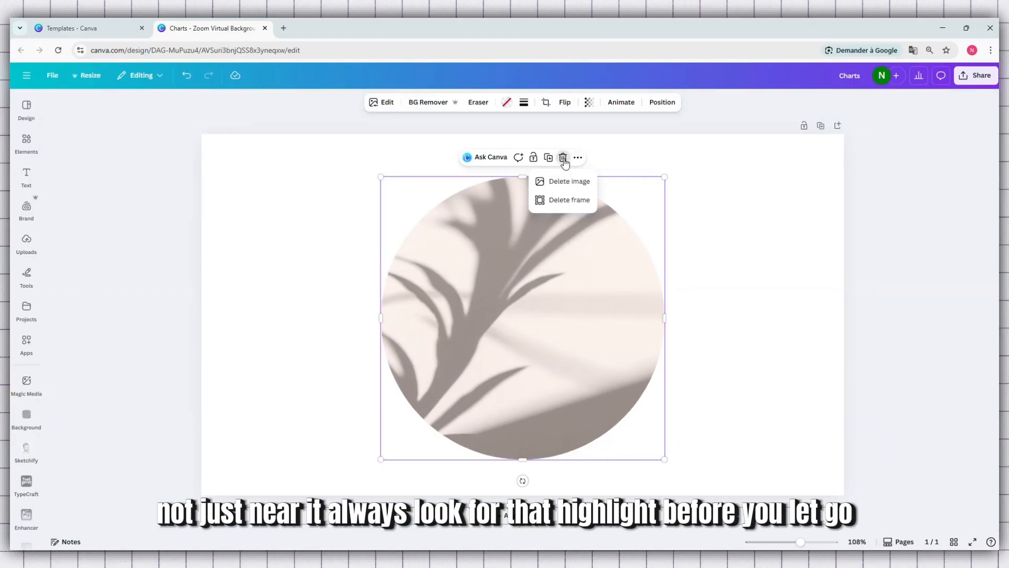
{"action": "left_click", "coordinate": [578, 204]}
{"action": "left_click", "coordinate": [26, 141]}
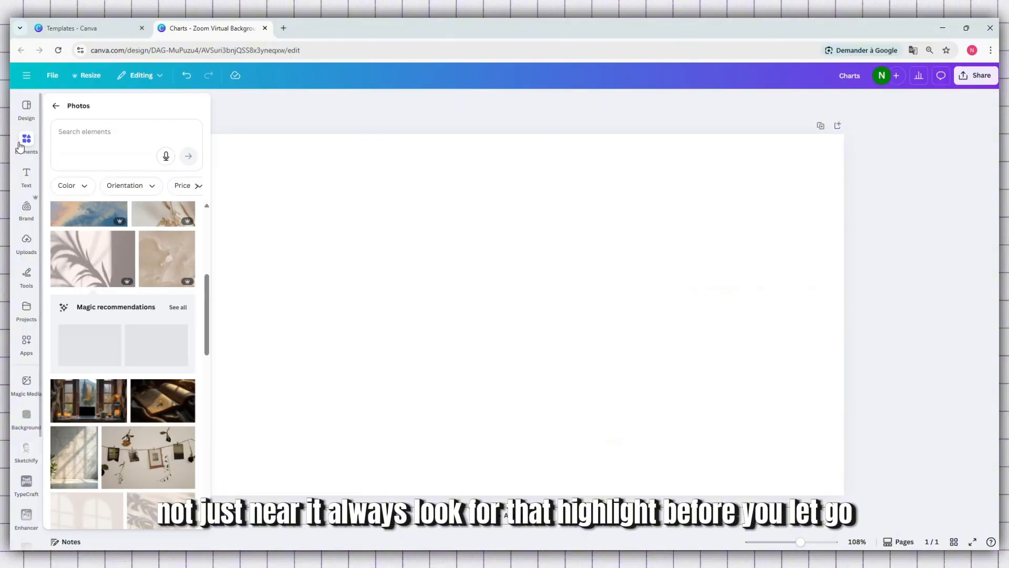
- Add the Polaroid-style frame from the Film and photo frames, enlarge it and place it in the right half of the page
{"action": "left_click", "coordinate": [56, 103]}
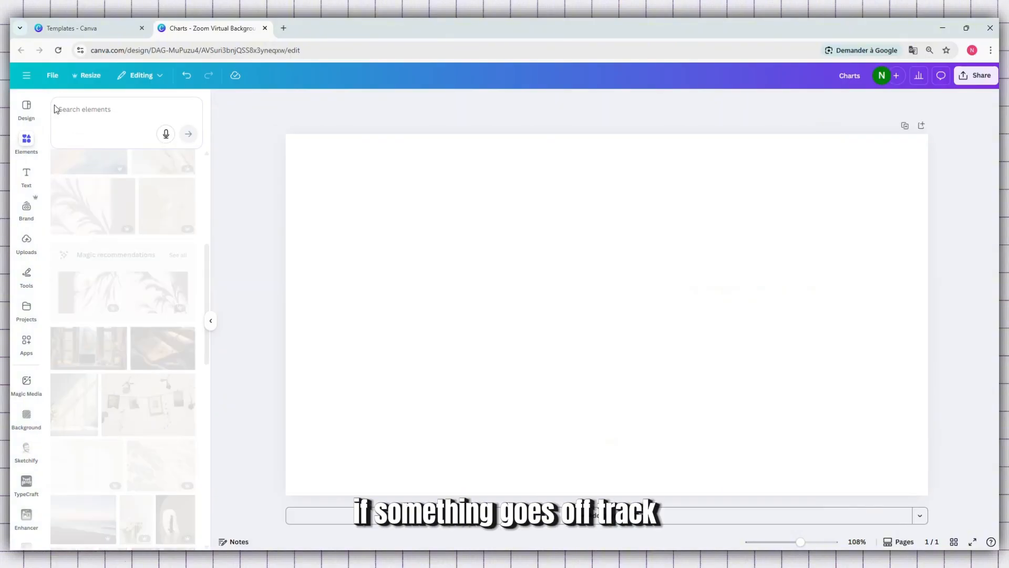
{"action": "left_click", "coordinate": [124, 455]}
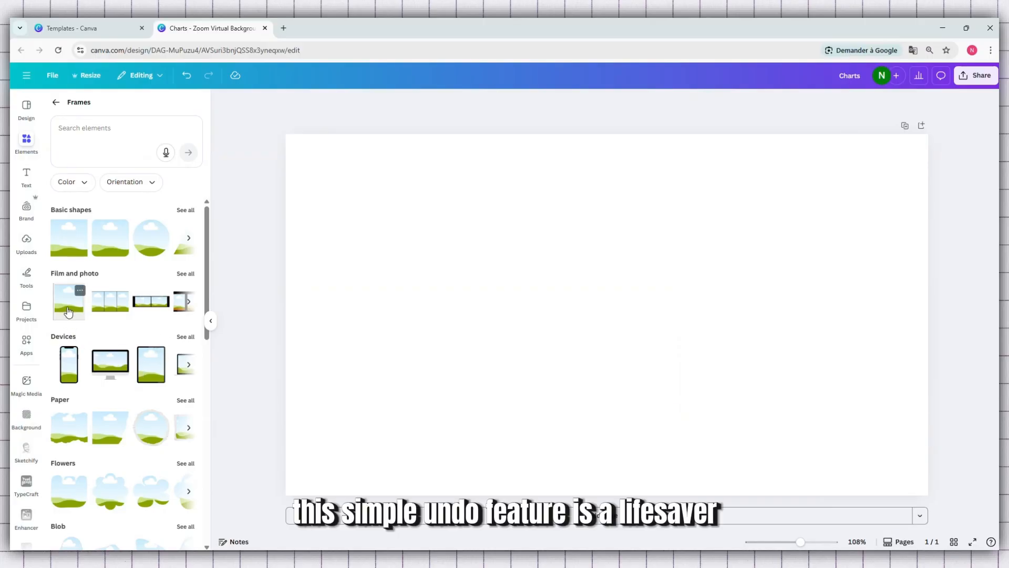
{"action": "left_click", "coordinate": [68, 312]}
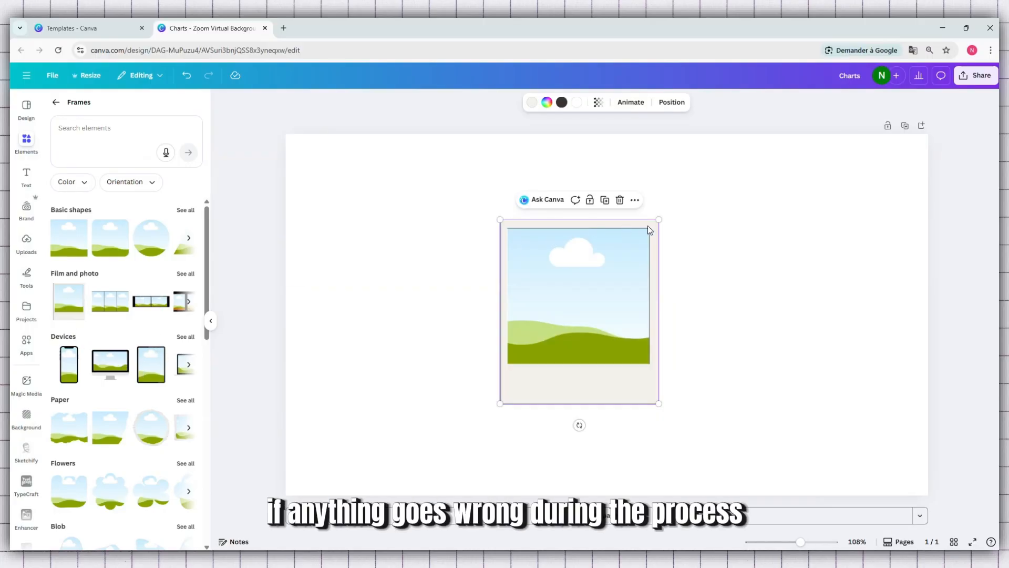
{"action": "left_click_drag", "start_coordinate": [660, 221], "coordinate": [797, 178]}
{"action": "left_click_drag", "start_coordinate": [713, 212], "coordinate": [779, 274]}
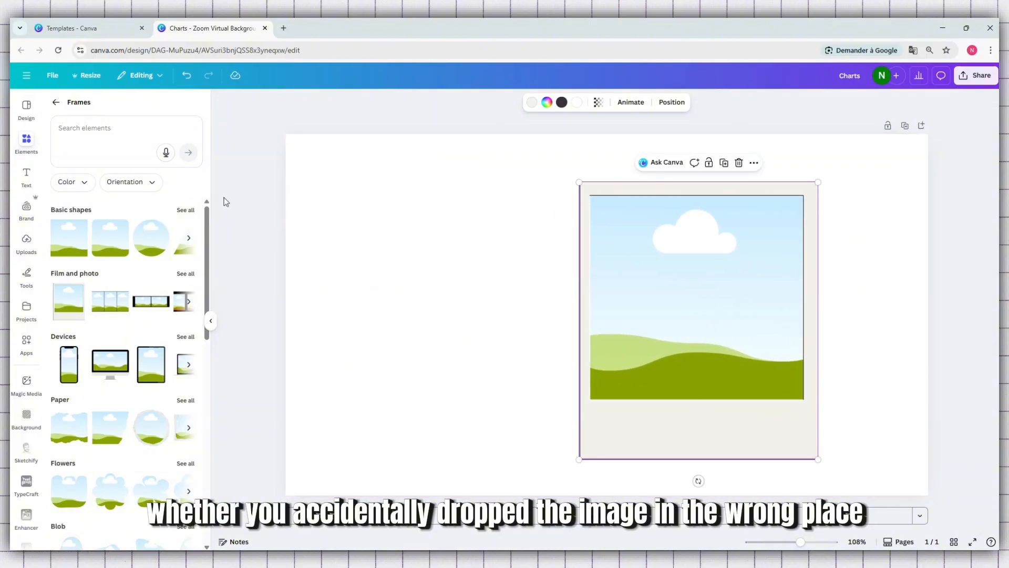
- Add the trending photo of a woman holding a pink flower to the page and drop it into the Polaroid frame
{"action": "left_click", "coordinate": [56, 103]}
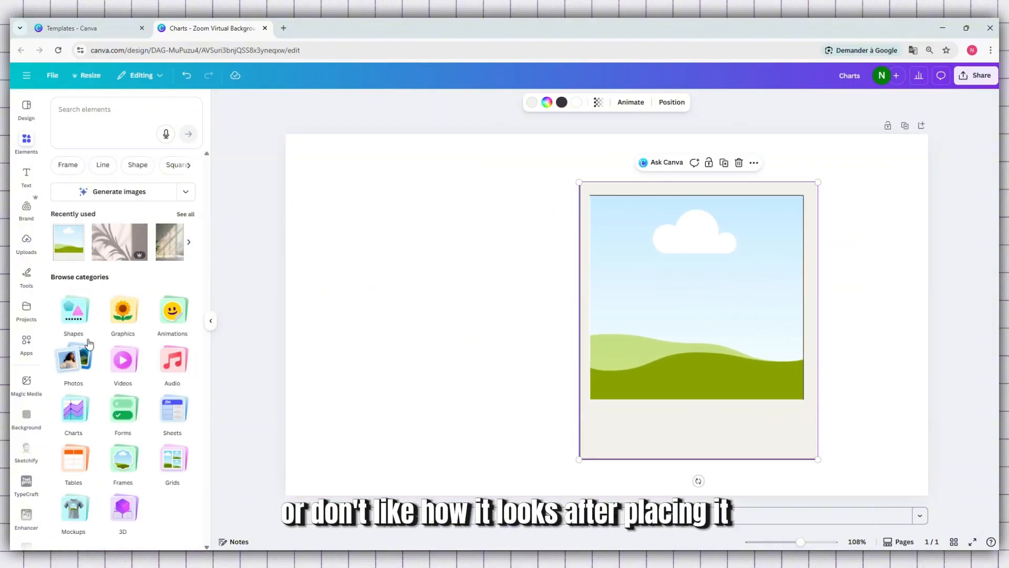
{"action": "left_click", "coordinate": [81, 371]}
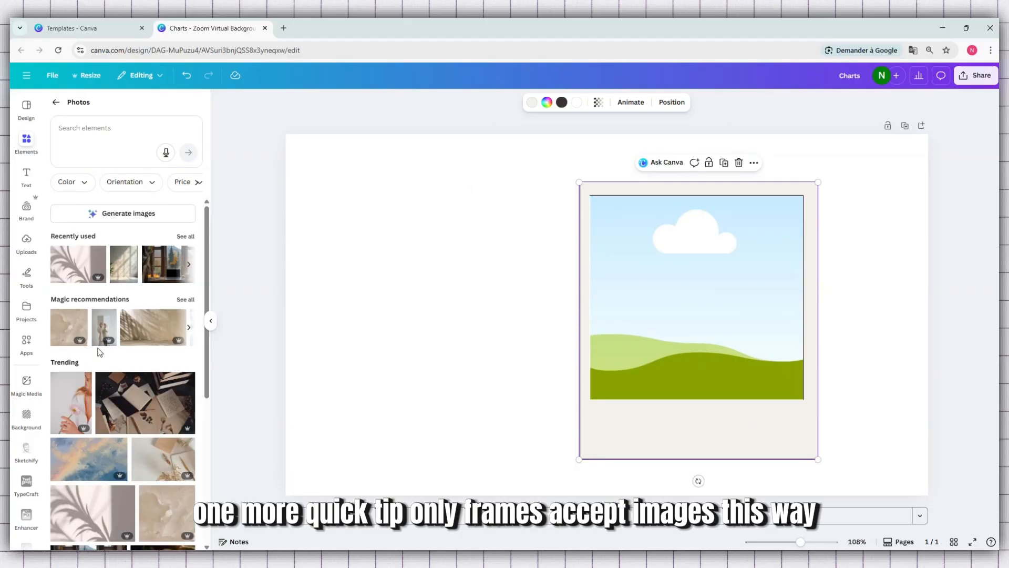
{"action": "left_click_drag", "start_coordinate": [74, 399], "coordinate": [352, 202]}
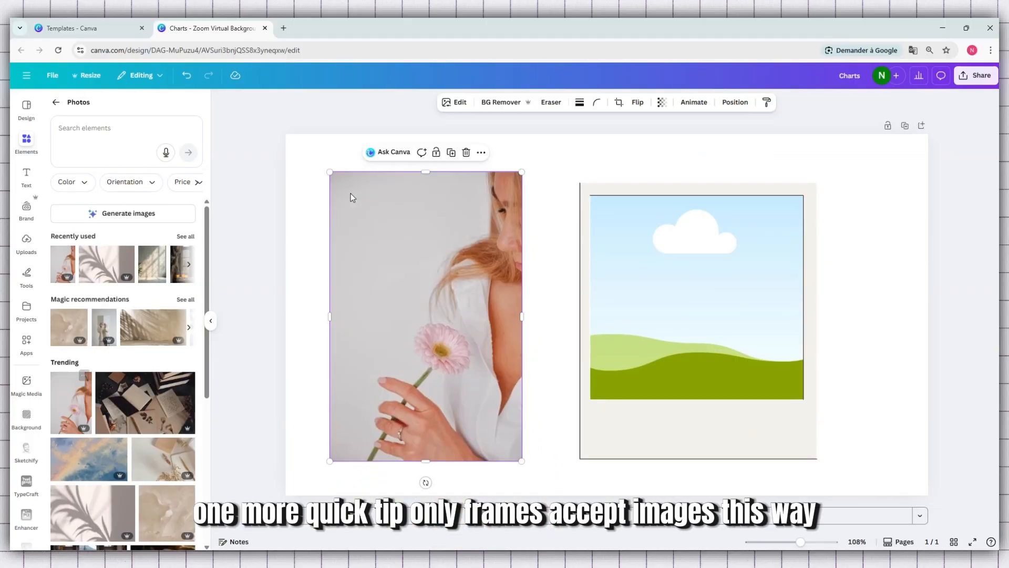
{"action": "left_click_drag", "start_coordinate": [409, 269], "coordinate": [675, 265]}
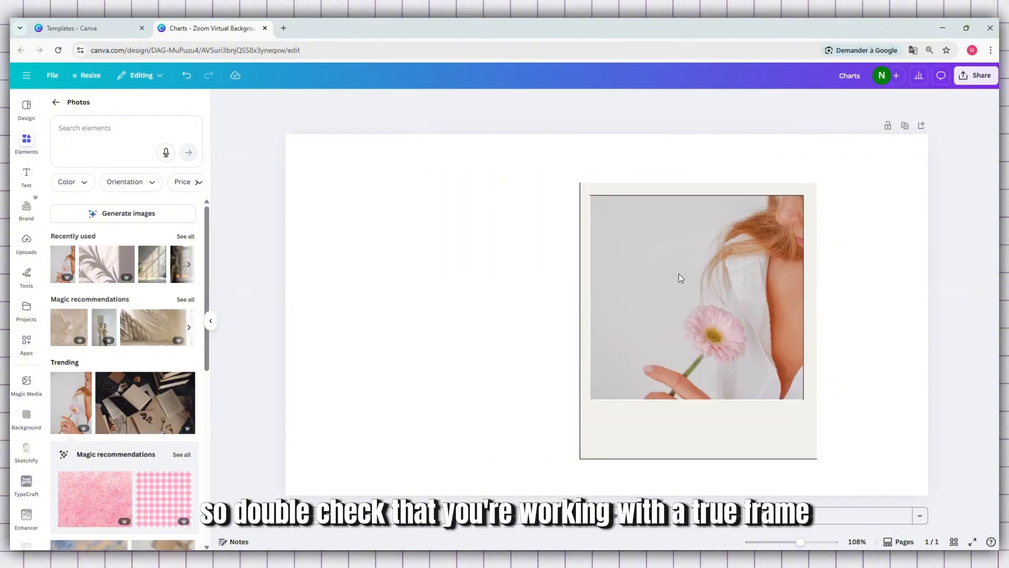
- Move the filled Polaroid frame to the centre of the page and enlarge it slightly
{"action": "left_click", "coordinate": [653, 193]}
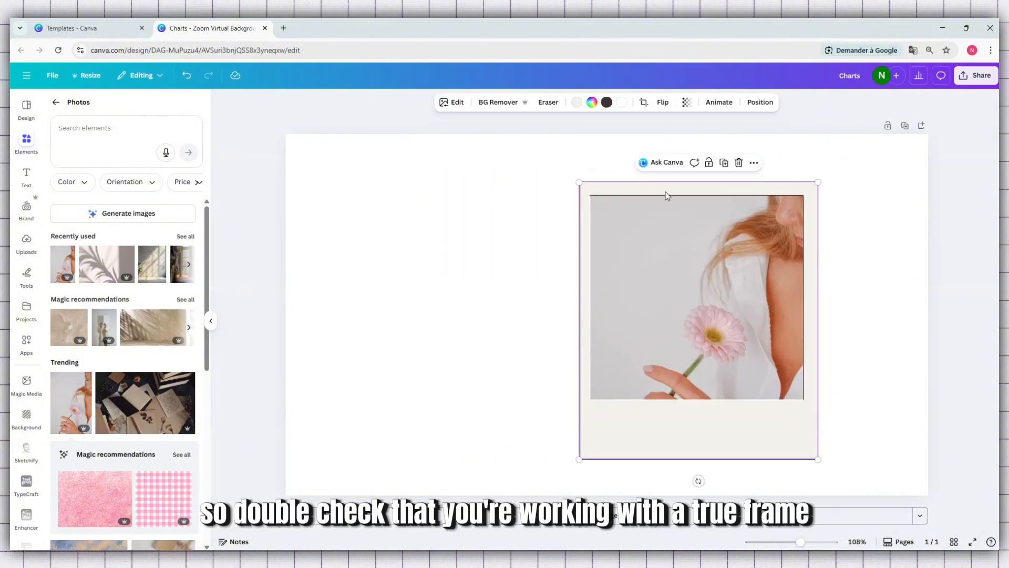
{"action": "left_click_drag", "start_coordinate": [665, 193], "coordinate": [572, 190]}
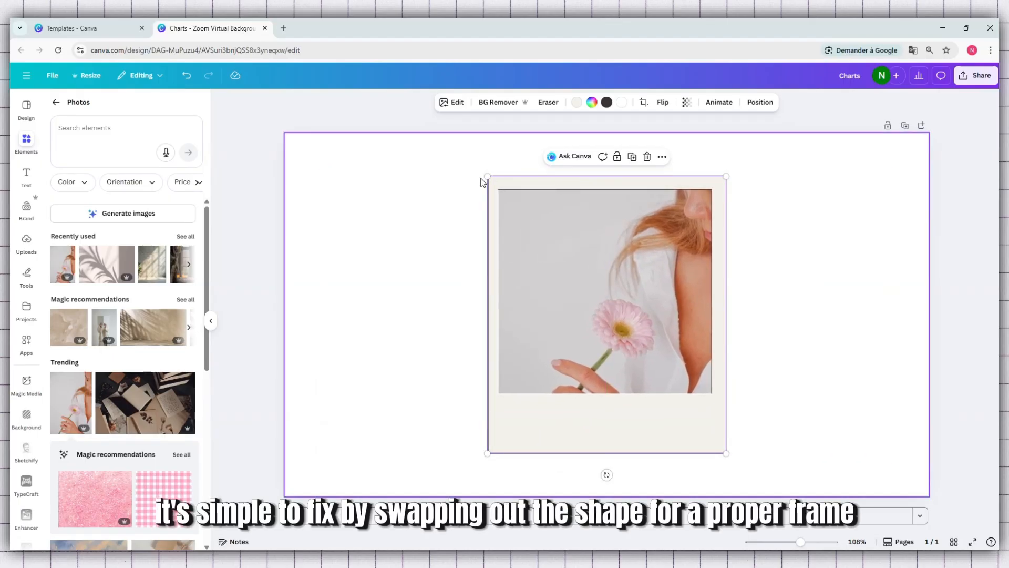
{"action": "left_click_drag", "start_coordinate": [488, 176], "coordinate": [457, 165]}
{"action": "left_click_drag", "start_coordinate": [547, 172], "coordinate": [553, 177]}
{"action": "left_click", "coordinate": [428, 219]}
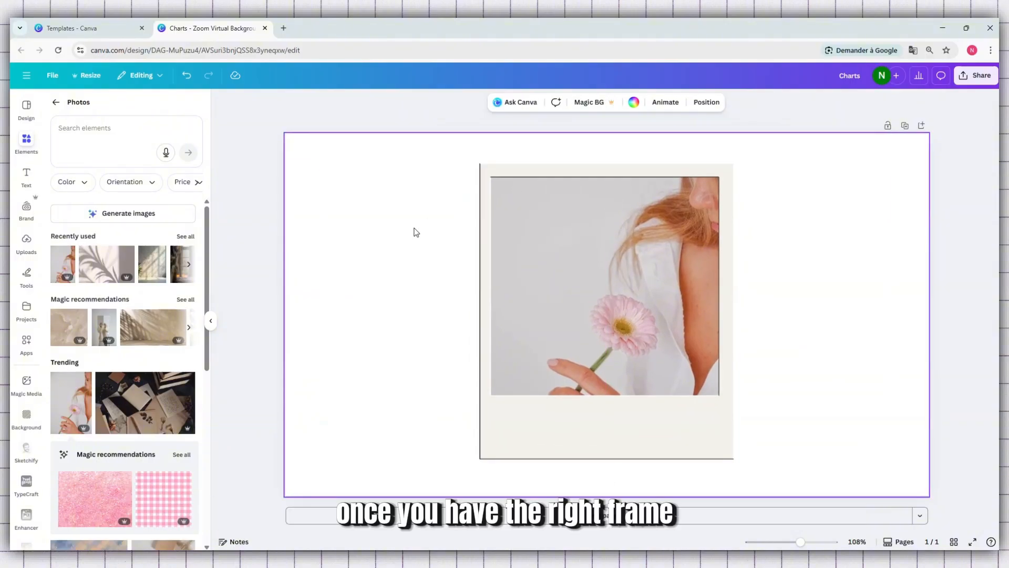
- Enlarge the flower photo inside the Polaroid frame and shift it upward so the flower and hand show, and apply the crop
{"action": "double_click", "coordinate": [551, 251]}
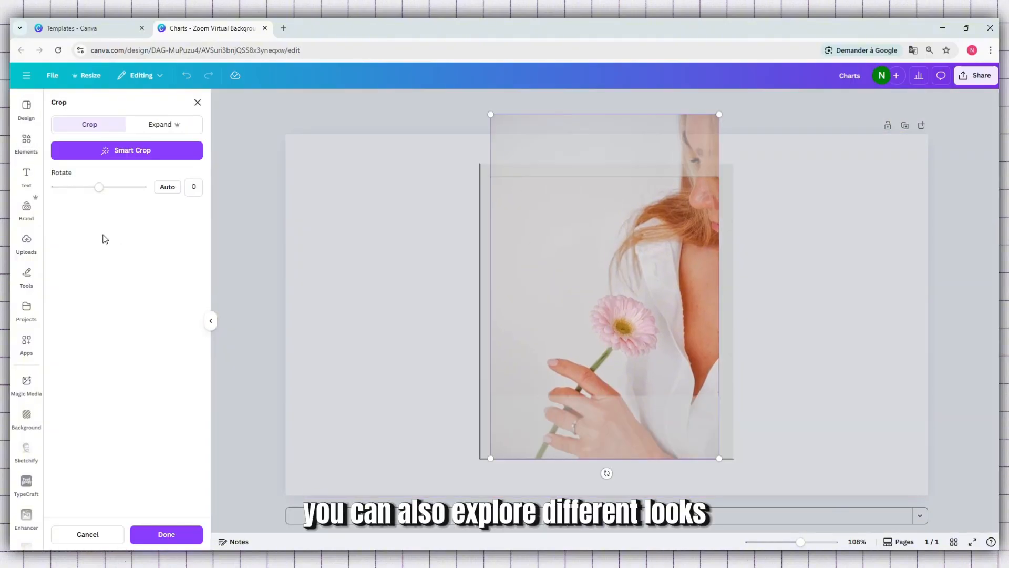
{"action": "left_click", "coordinate": [159, 128]}
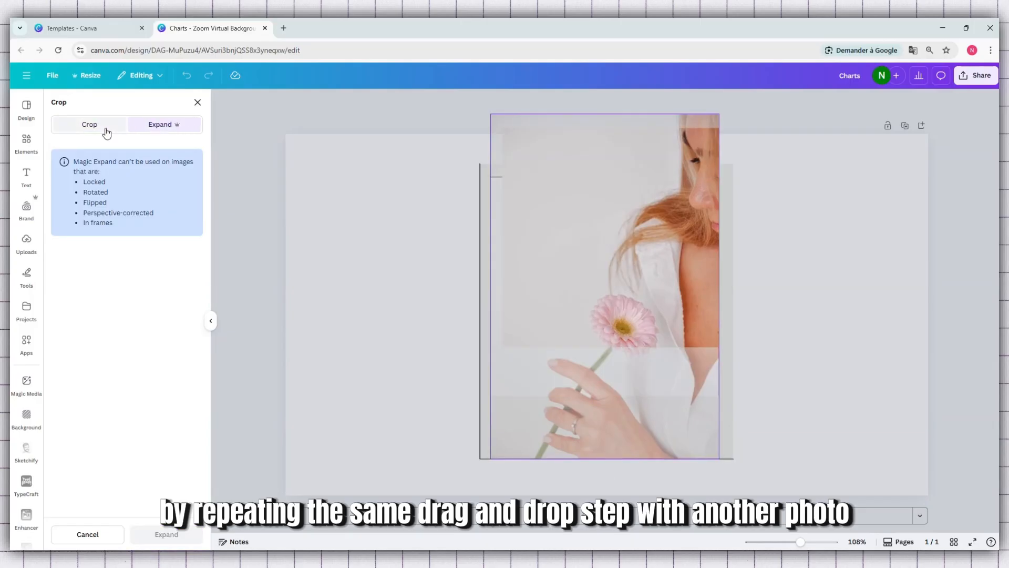
{"action": "left_click", "coordinate": [97, 133]}
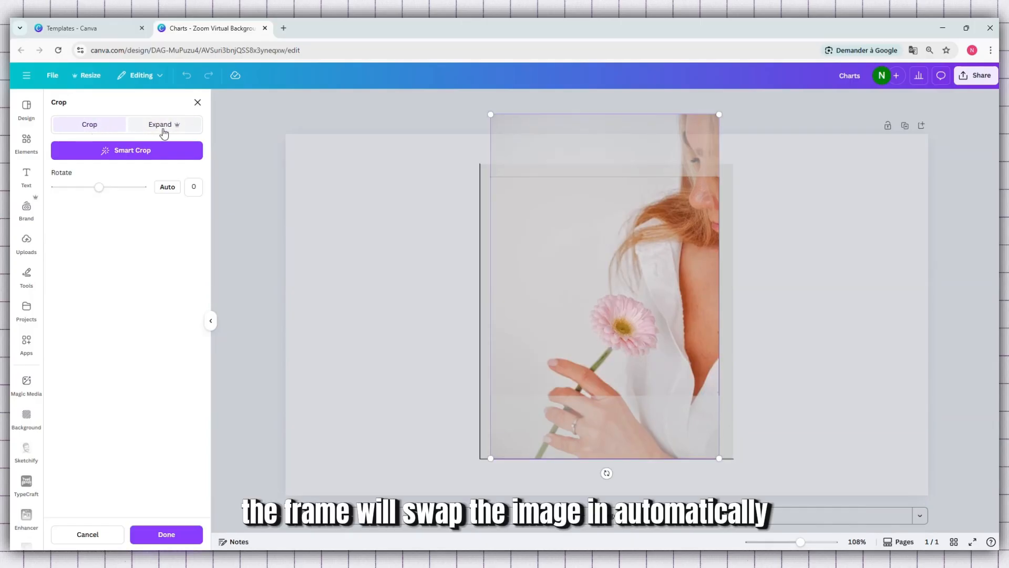
{"action": "left_click", "coordinate": [163, 130]}
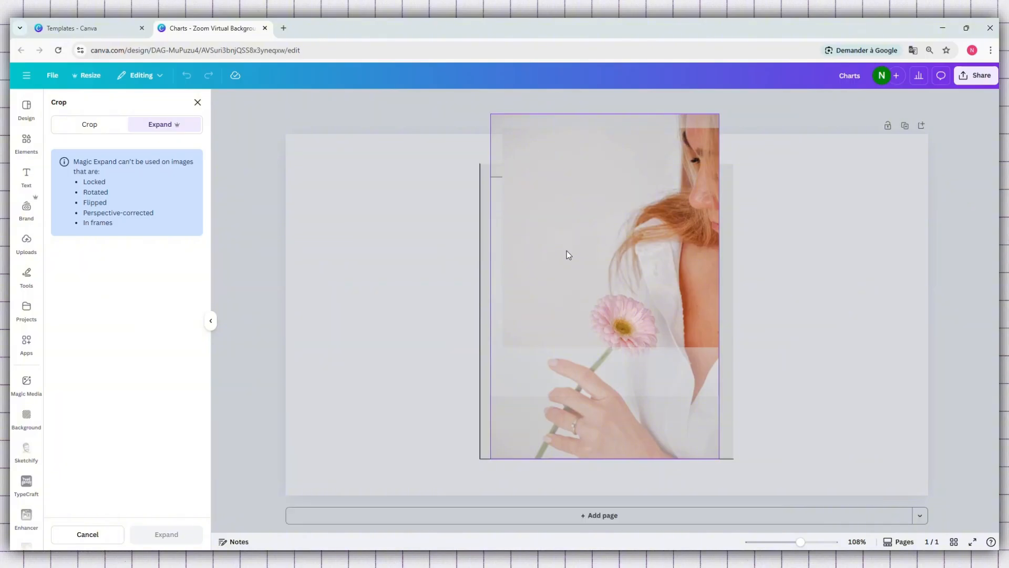
{"action": "left_click", "coordinate": [88, 127]}
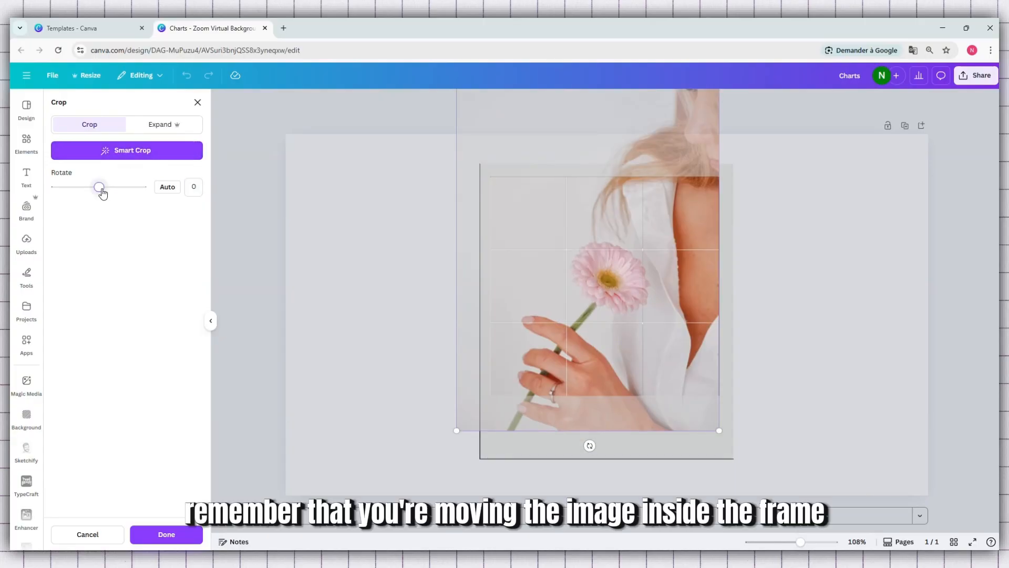
{"action": "left_click", "coordinate": [172, 539]}
{"action": "left_click", "coordinate": [427, 382]}
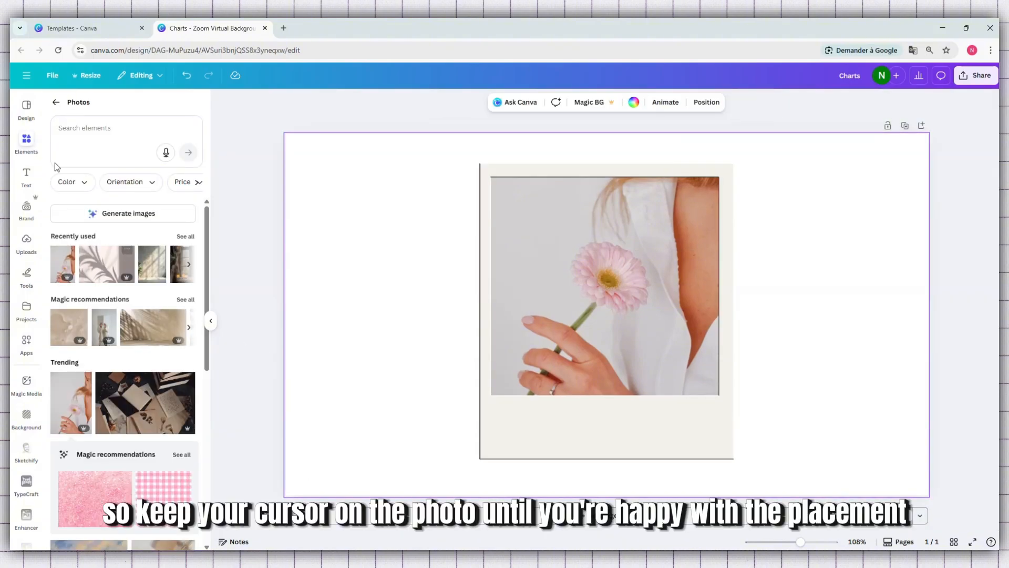
- Return from the photo library to the element categories and collapse the side panel
{"action": "left_click", "coordinate": [60, 105]}
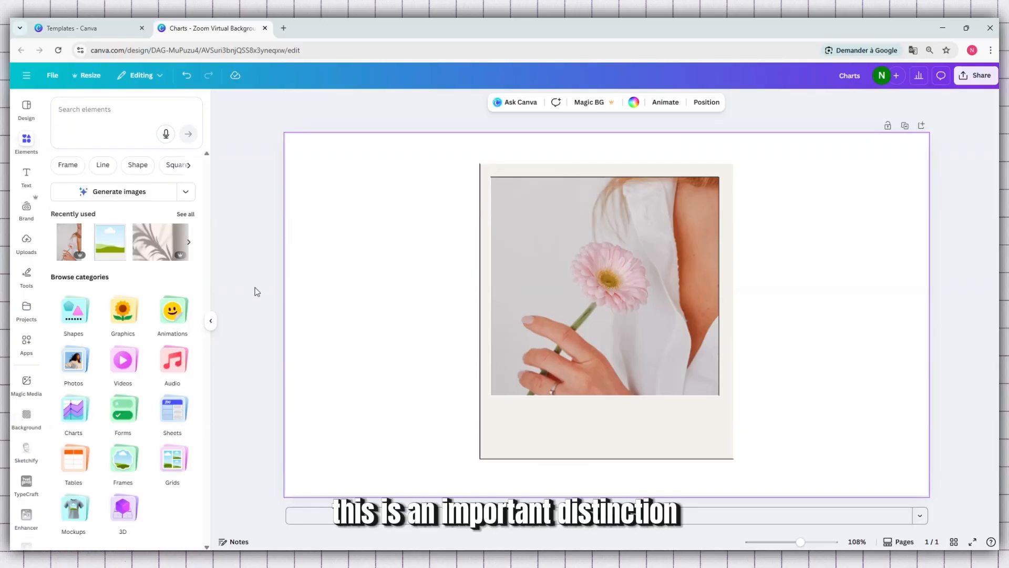
{"action": "left_click", "coordinate": [758, 117]}
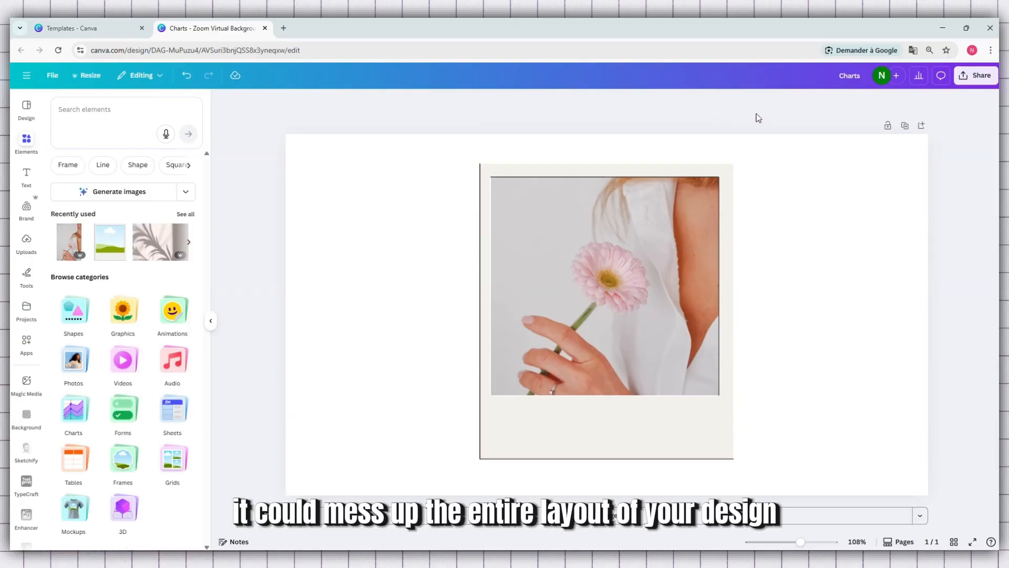
{"action": "left_click", "coordinate": [210, 323]}
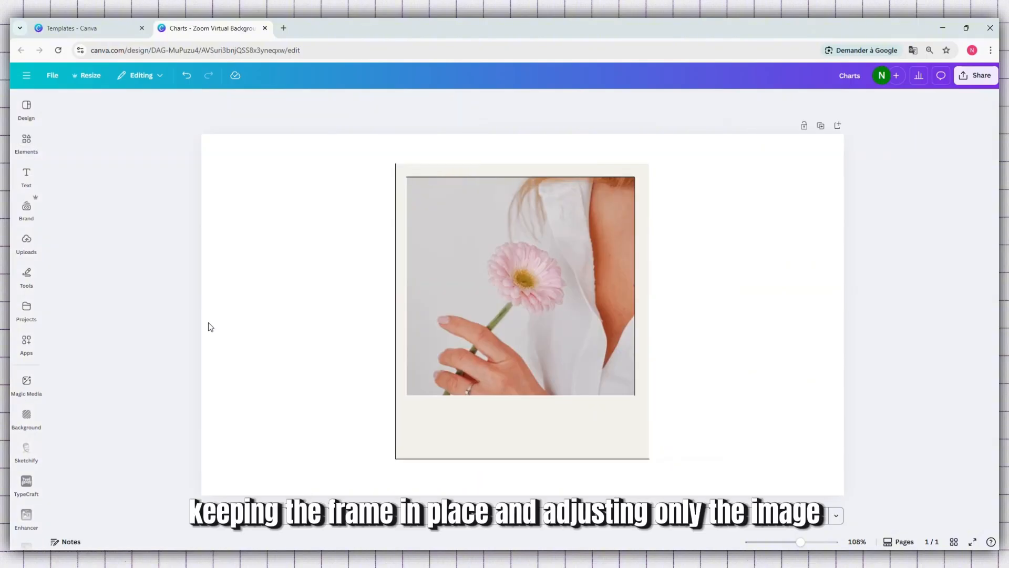
- Enlarge the Polaroid frame to nearly the full page height, recentre it on the page and deselect it
{"action": "left_click", "coordinate": [286, 256]}
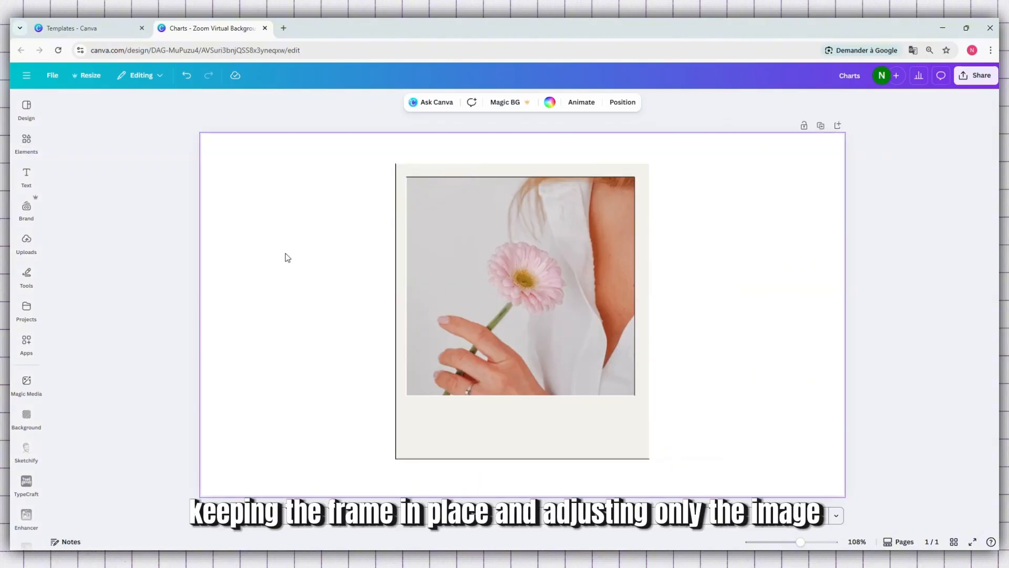
{"action": "left_click", "coordinate": [490, 254]}
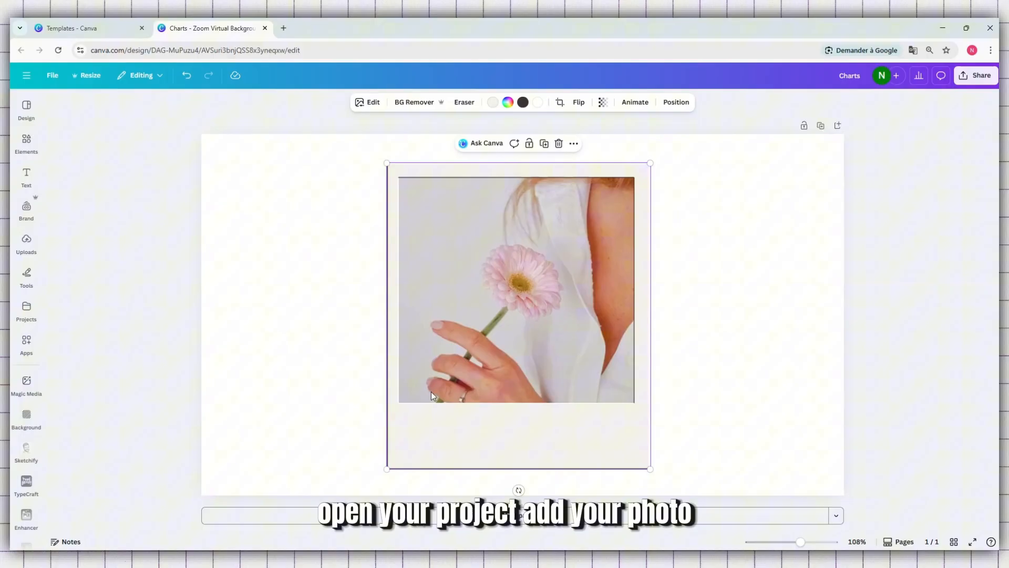
{"action": "left_click_drag", "start_coordinate": [430, 392], "coordinate": [437, 392]}
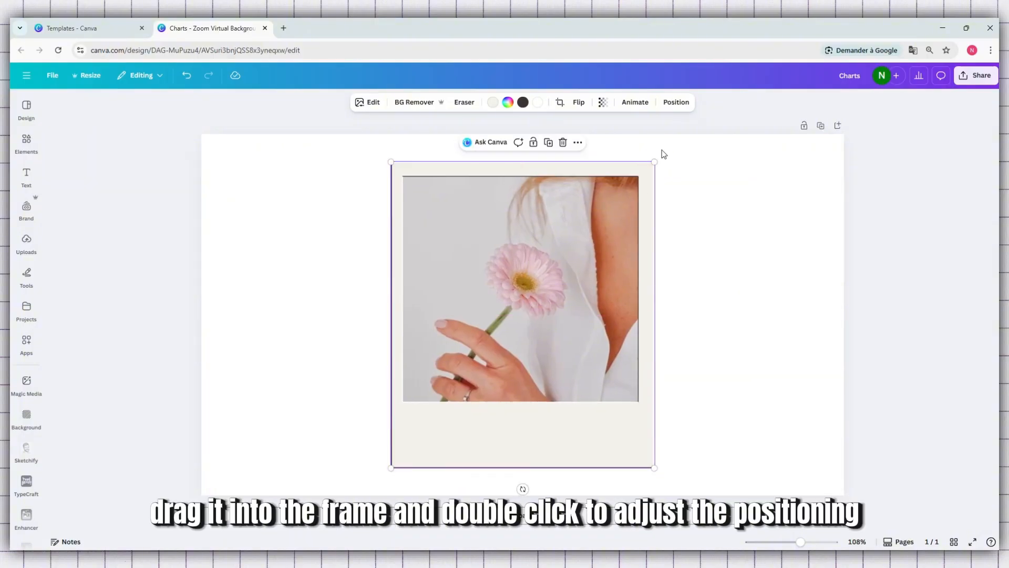
{"action": "left_click_drag", "start_coordinate": [654, 162], "coordinate": [673, 141]}
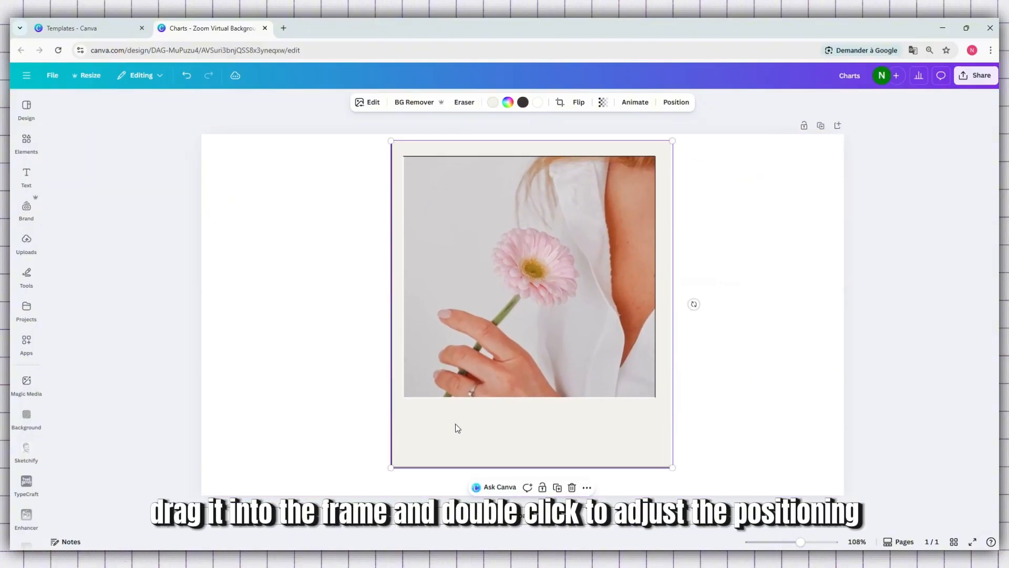
{"action": "left_click_drag", "start_coordinate": [479, 428], "coordinate": [476, 442]}
{"action": "left_click_drag", "start_coordinate": [382, 478], "coordinate": [428, 470]}
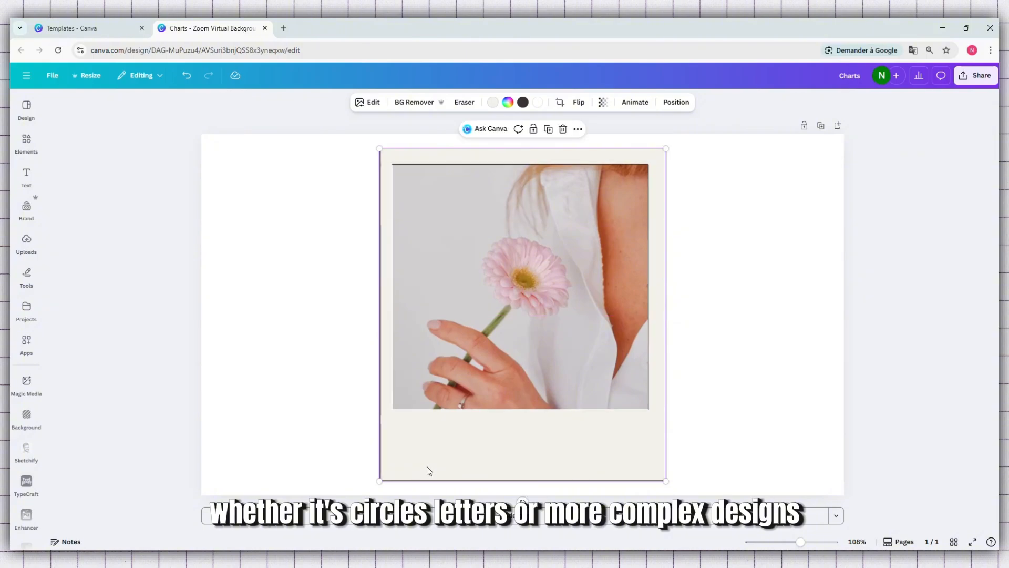
{"action": "left_click", "coordinate": [698, 305]}
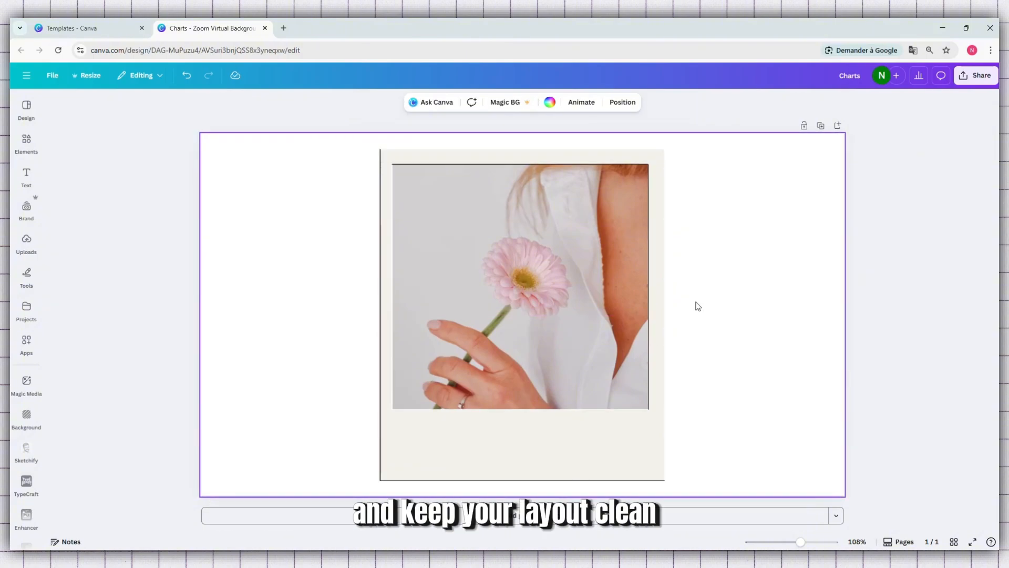